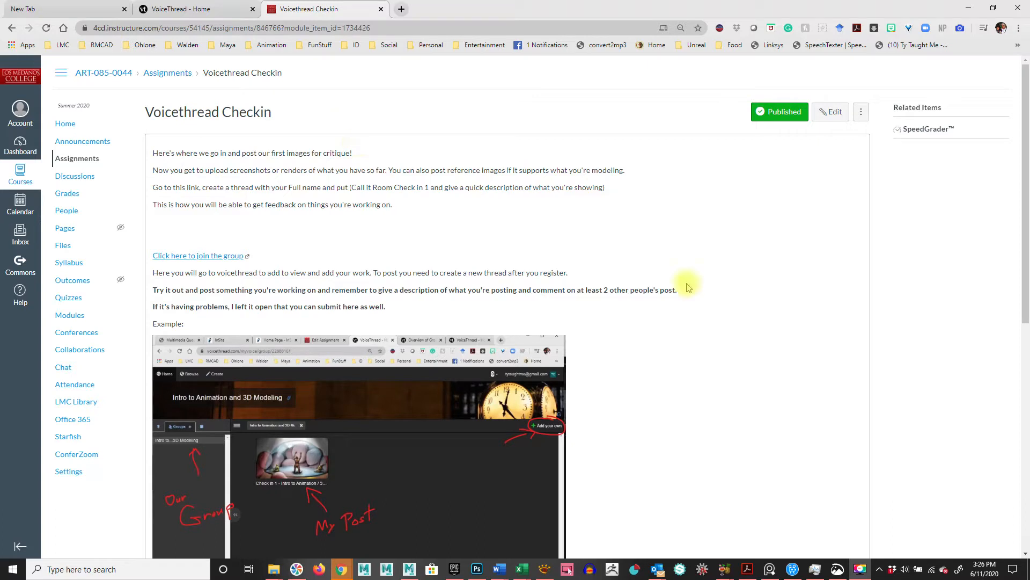
# Step: Read through the Voicethread Checkin assignment instructions and example image, and switch to the VoiceThread site
pyautogui.scroll(-1, 641, 225)
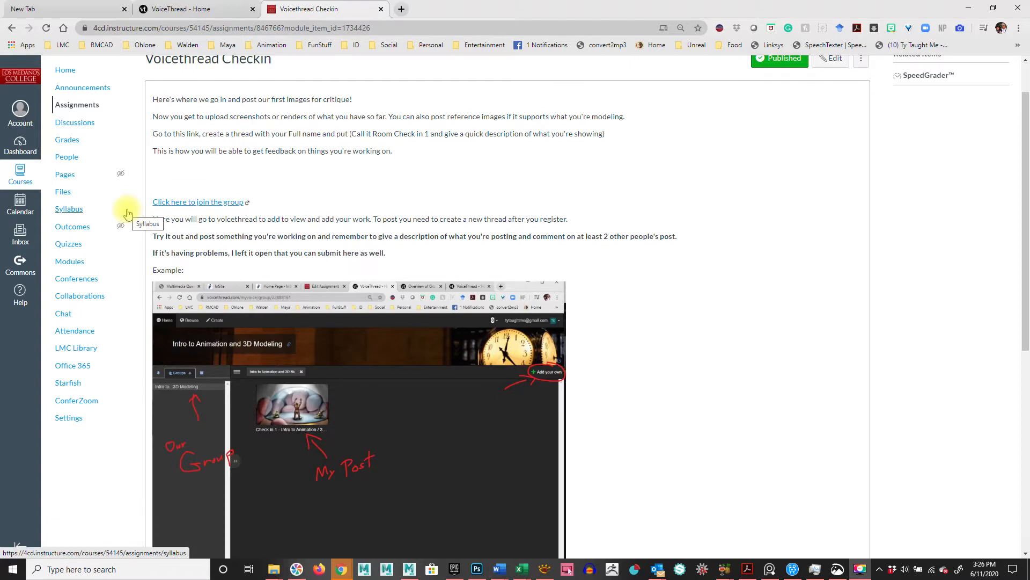
pyautogui.scroll(-3, 411, 219)
pyautogui.scroll(1, 462, 223)
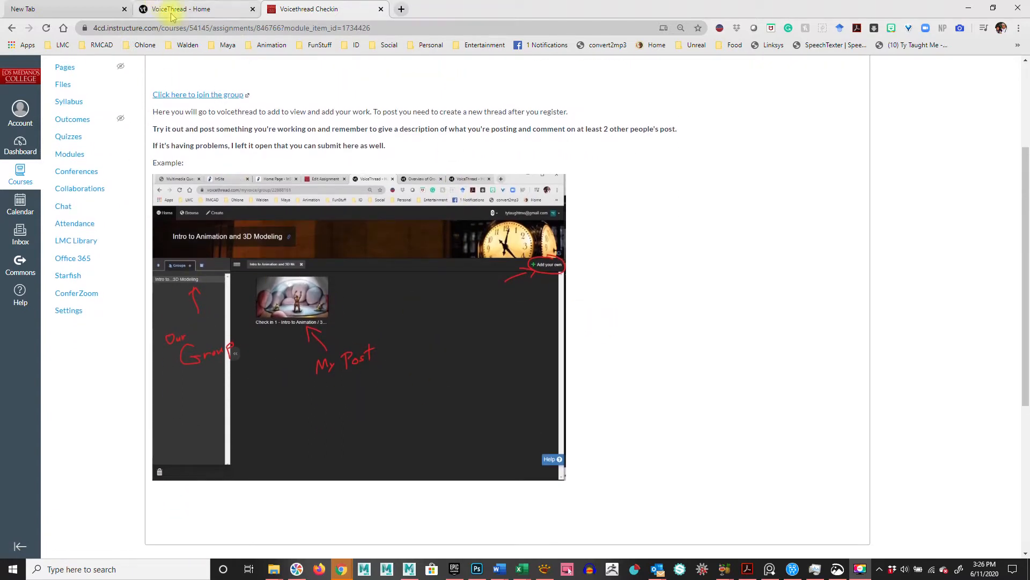
pyautogui.click(204, 9)
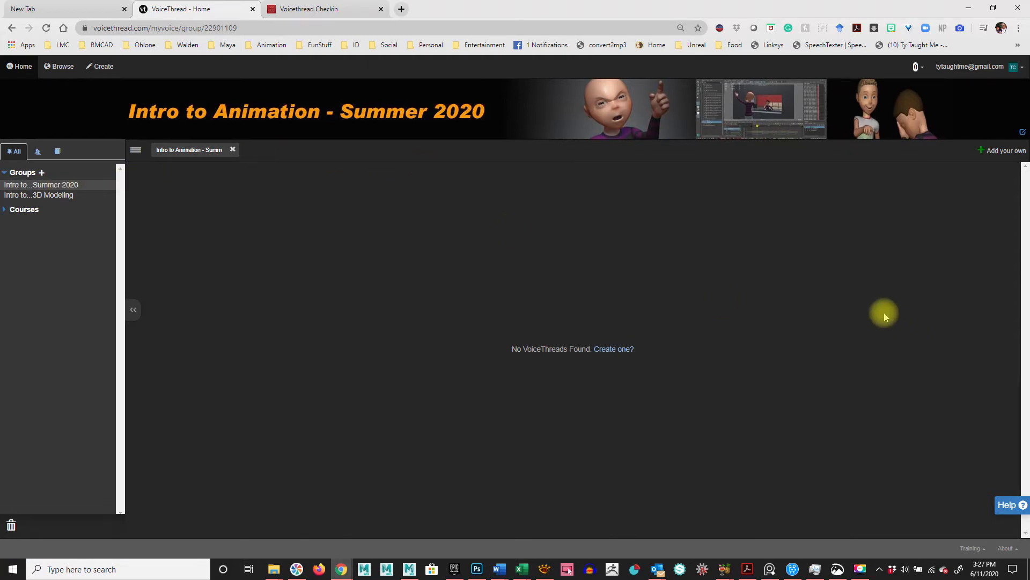
# Step: Sign out to view VoiceThread's new-account registration form, and sign back in with the existing account
pyautogui.moveTo(974, 66)
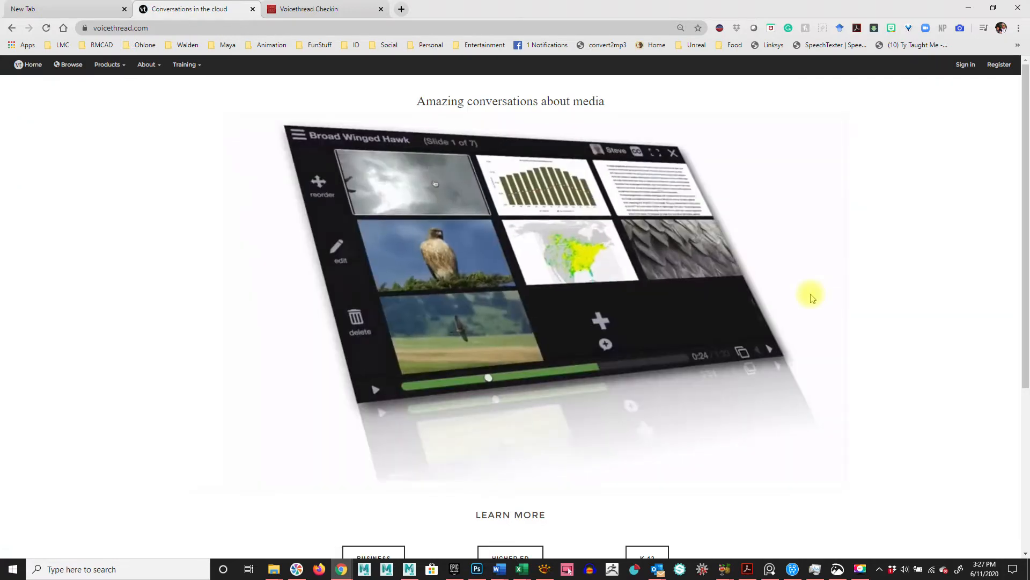
pyautogui.click(998, 65)
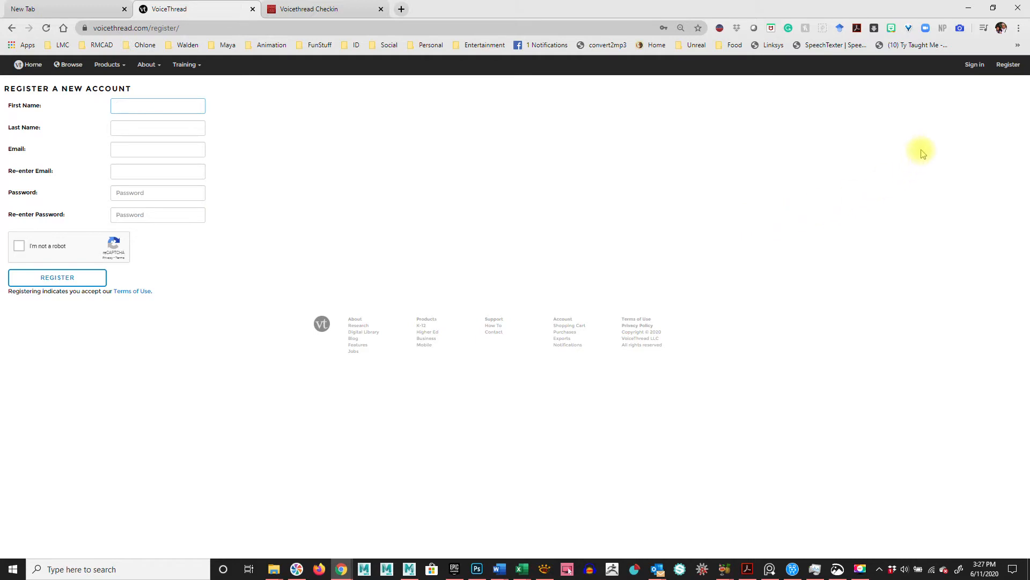
pyautogui.click(975, 65)
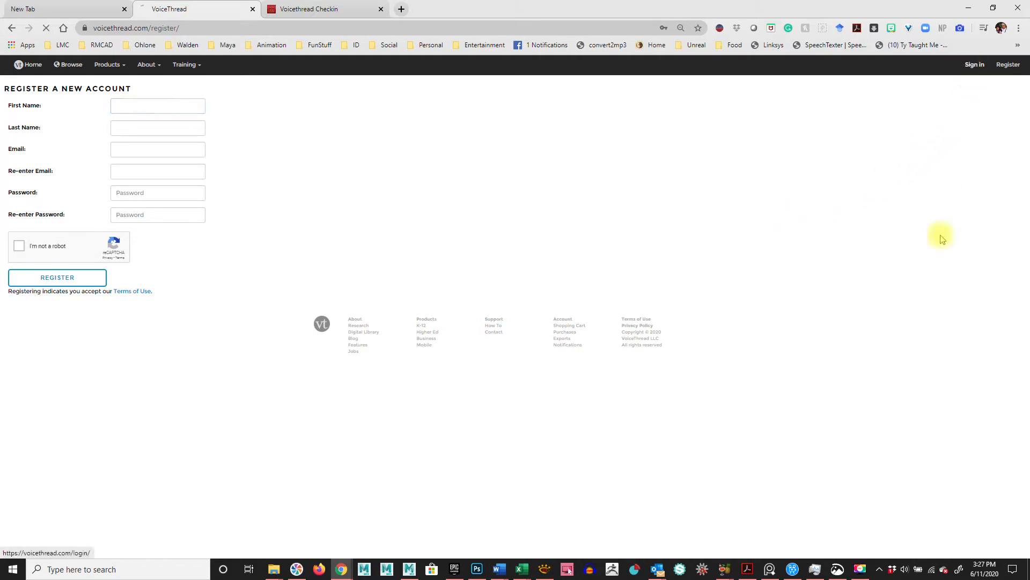
pyautogui.click(337, 172)
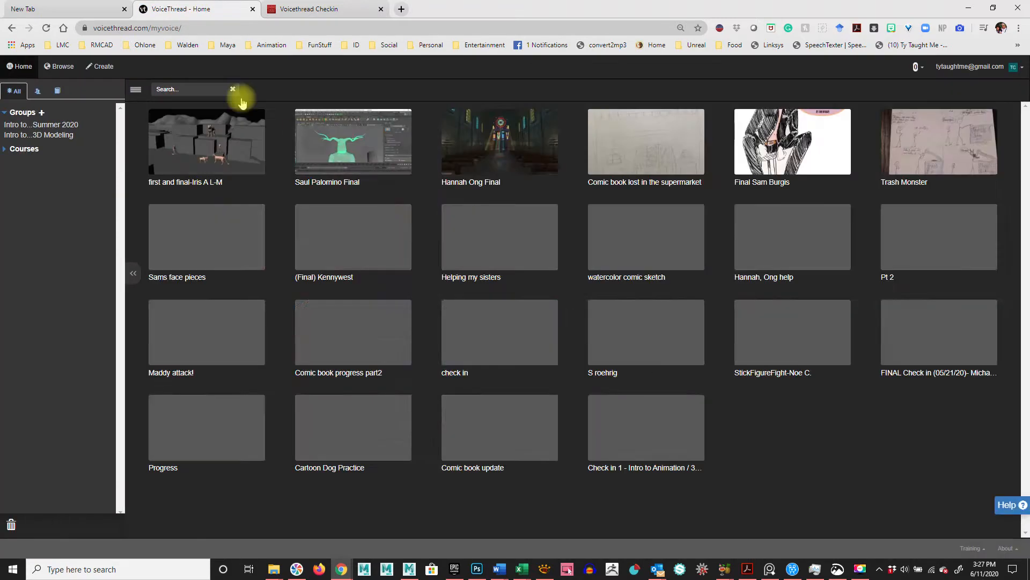
# Step: Open the Intro to Animation - Summer 2020 group and create a new VoiceThread to share with it
pyautogui.click(56, 124)
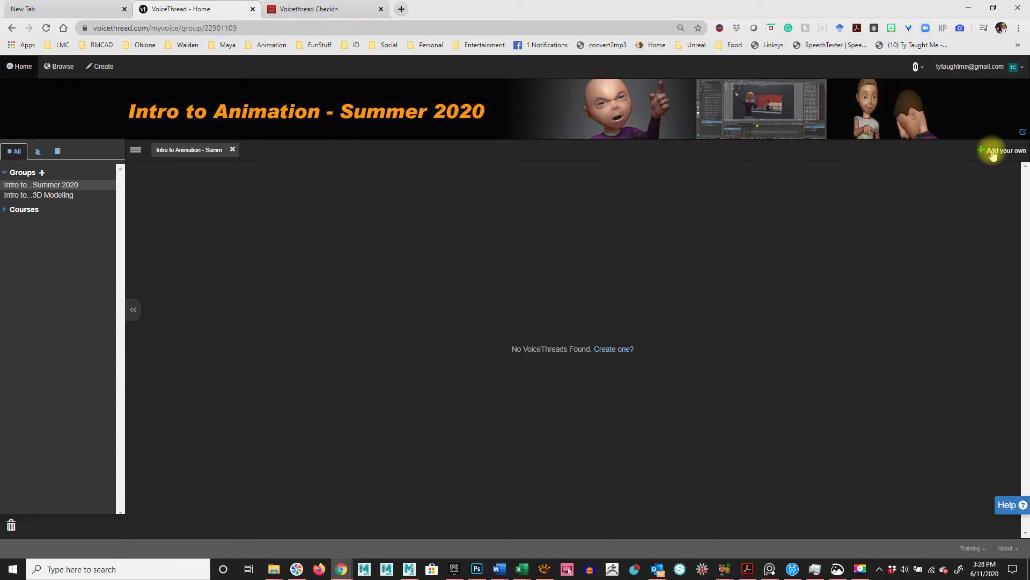
pyautogui.click(605, 352)
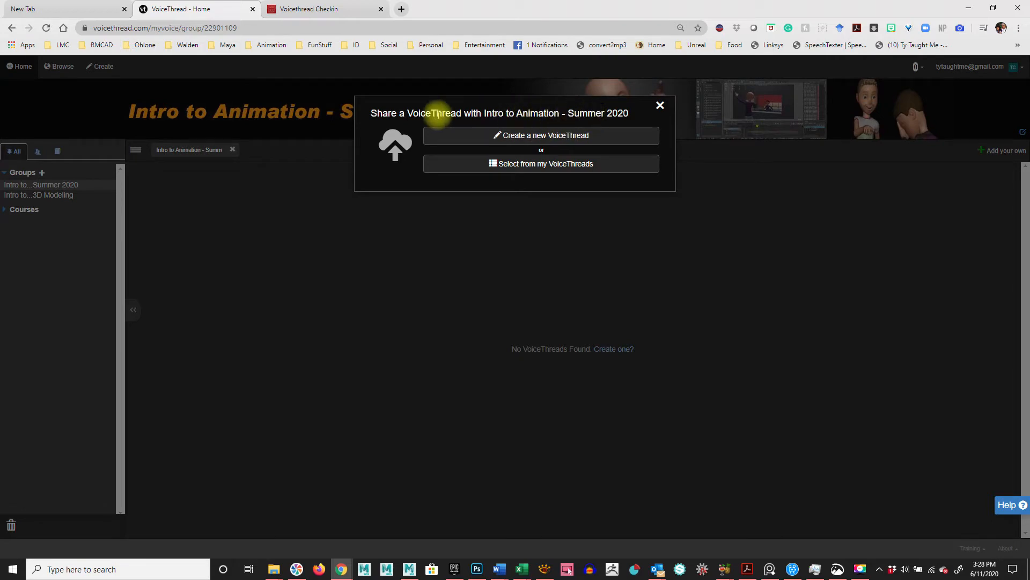
pyautogui.click(533, 136)
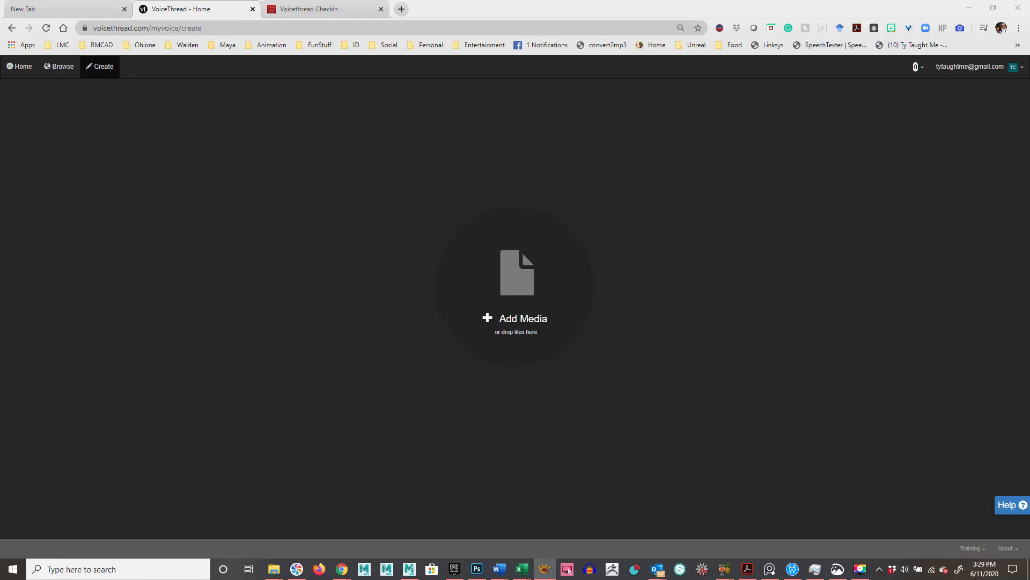
pyautogui.click(567, 570)
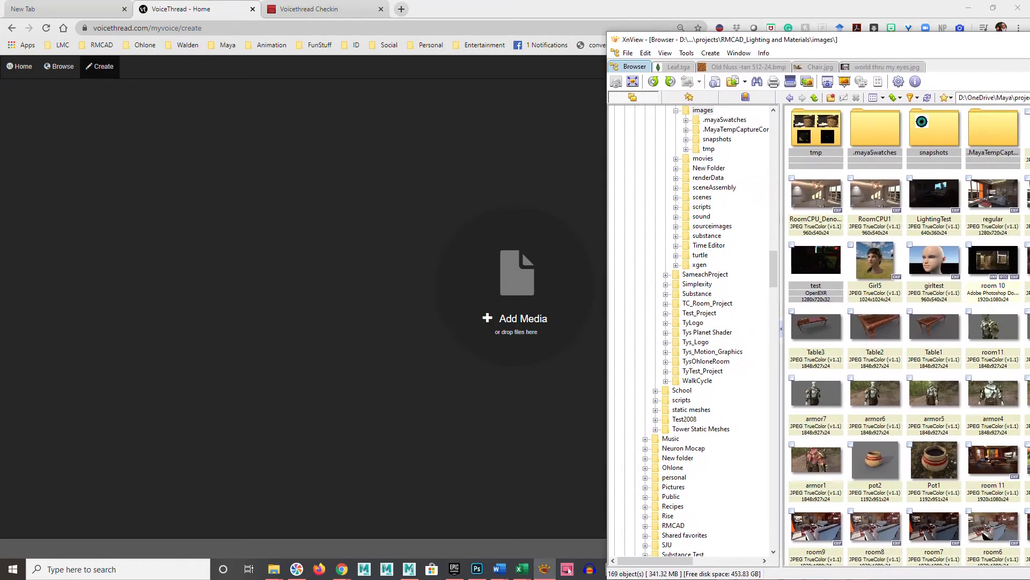
pyautogui.moveTo(950, 52); pyautogui.dragTo(817, 39)
pyautogui.scroll(-5, 870, 410)
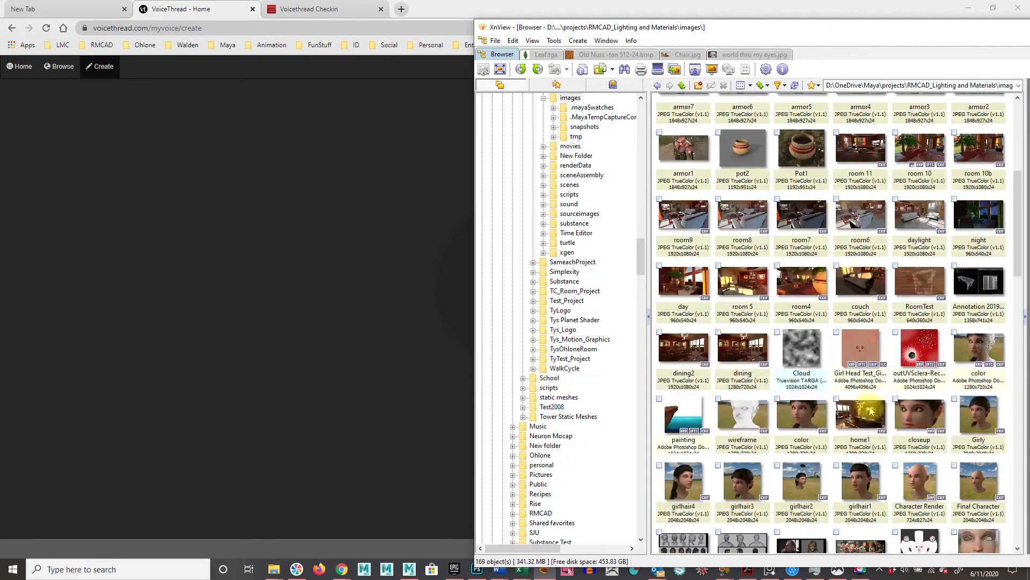
pyautogui.scroll(3, 923, 332)
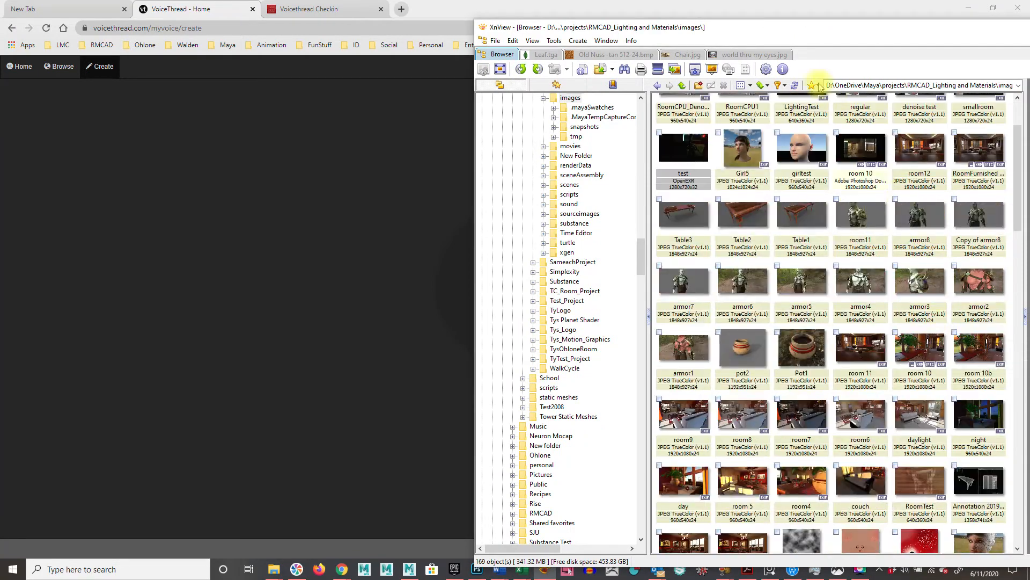
pyautogui.moveTo(820, 32); pyautogui.dragTo(906, 42)
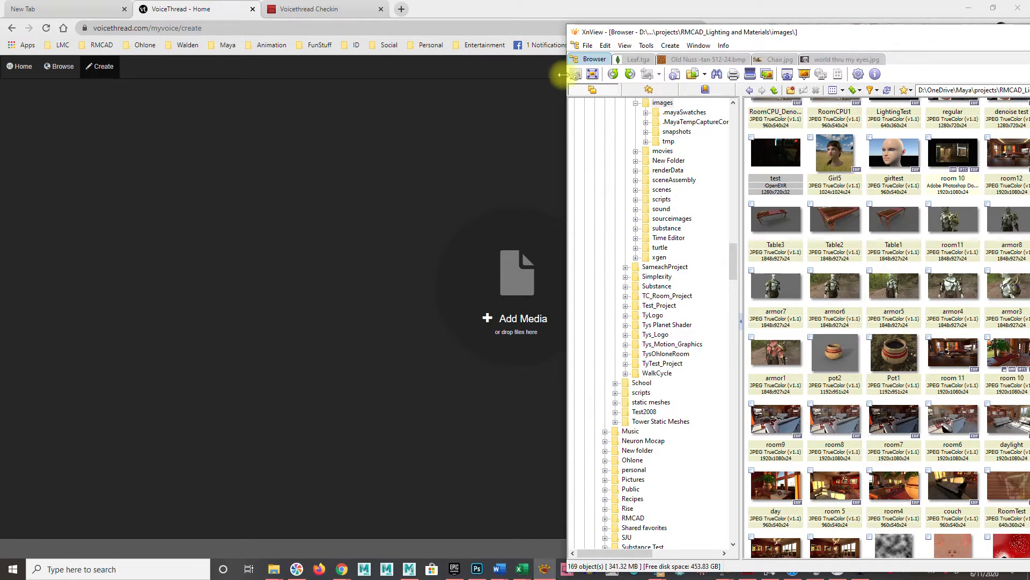
pyautogui.moveTo(569, 75); pyautogui.dragTo(736, 78)
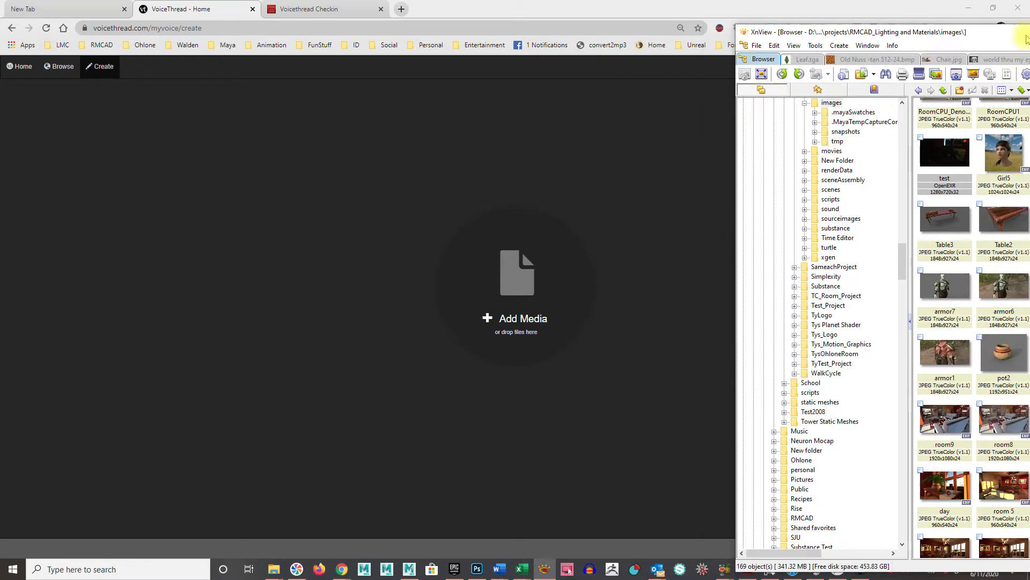
pyautogui.moveTo(1026, 39); pyautogui.dragTo(938, 35)
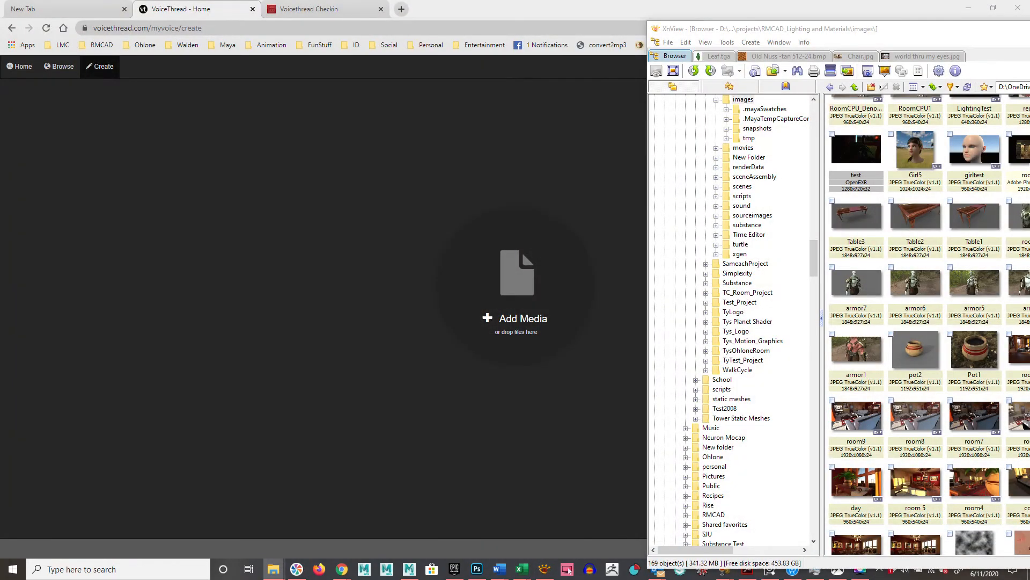
# Step: Switch to File Explorer and position the Character Modeling and Texturing folder window beside the Add Media area, moving the XnView window away
pyautogui.click(273, 569)
pyautogui.moveTo(885, 65); pyautogui.dragTo(218, 120)
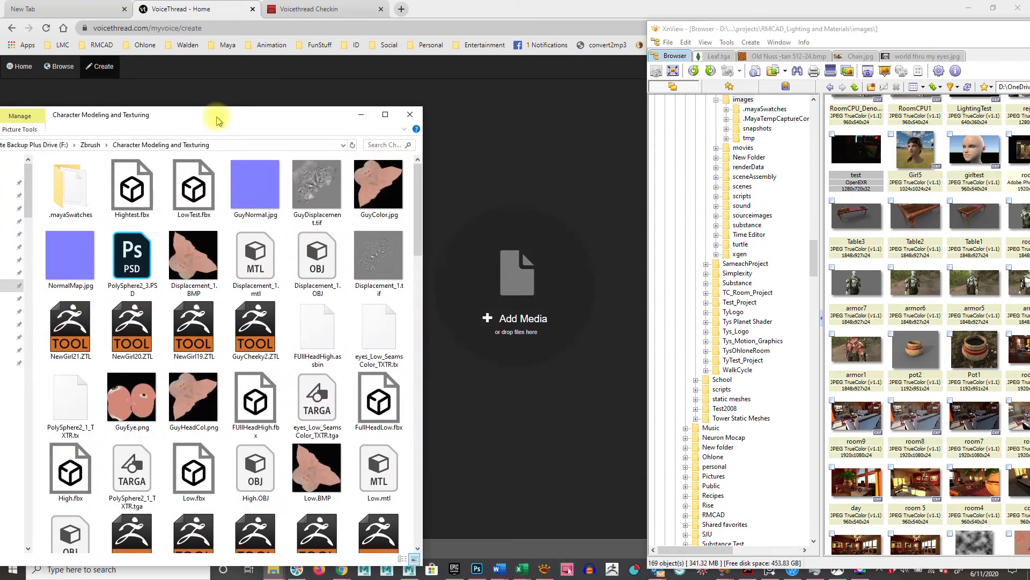
pyautogui.scroll(-15, 258, 294)
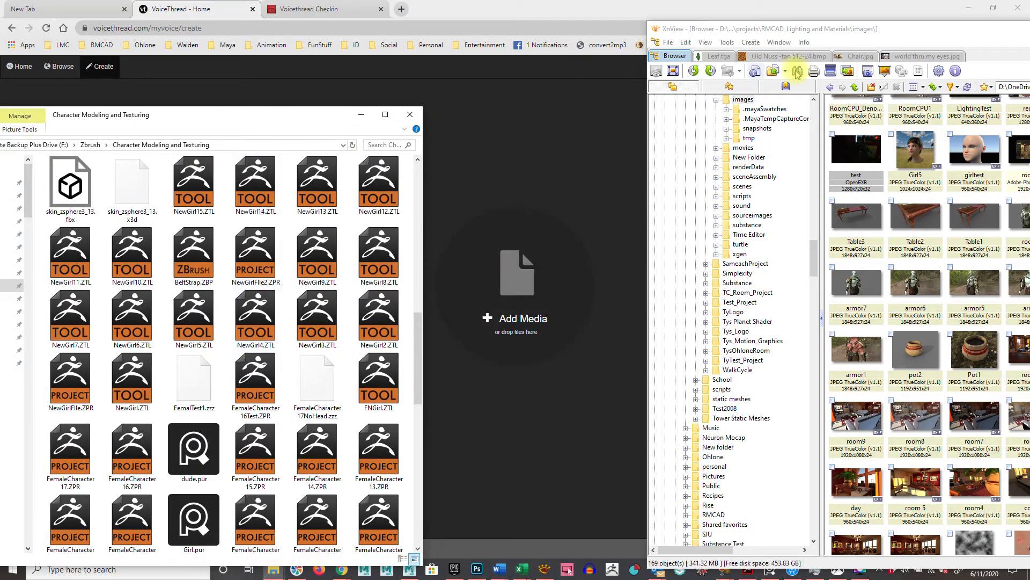
pyautogui.moveTo(856, 30); pyautogui.dragTo(1029, 48)
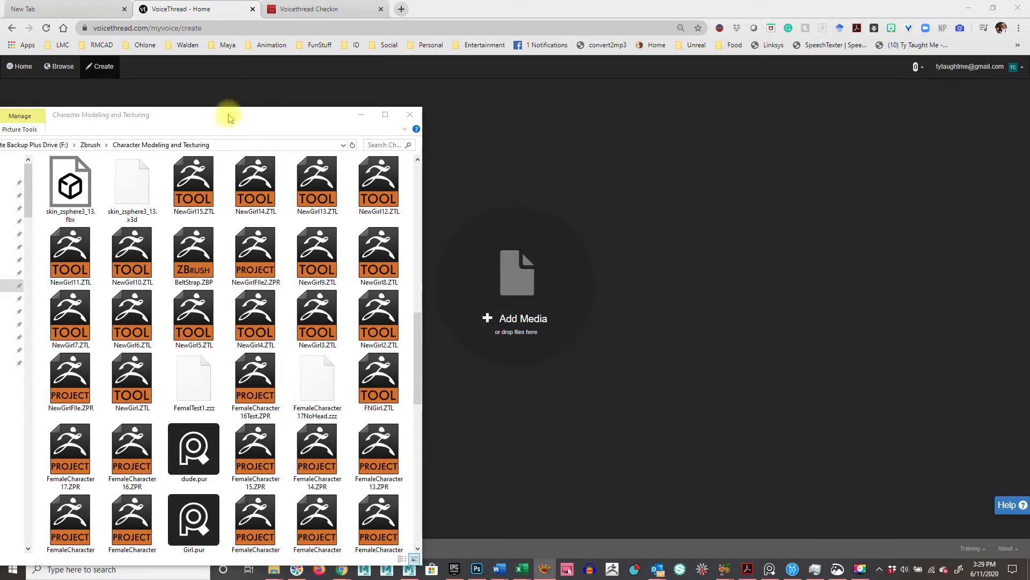
pyautogui.moveTo(229, 115); pyautogui.dragTo(1029, 132)
pyautogui.moveTo(1029, 188); pyautogui.dragTo(914, 88)
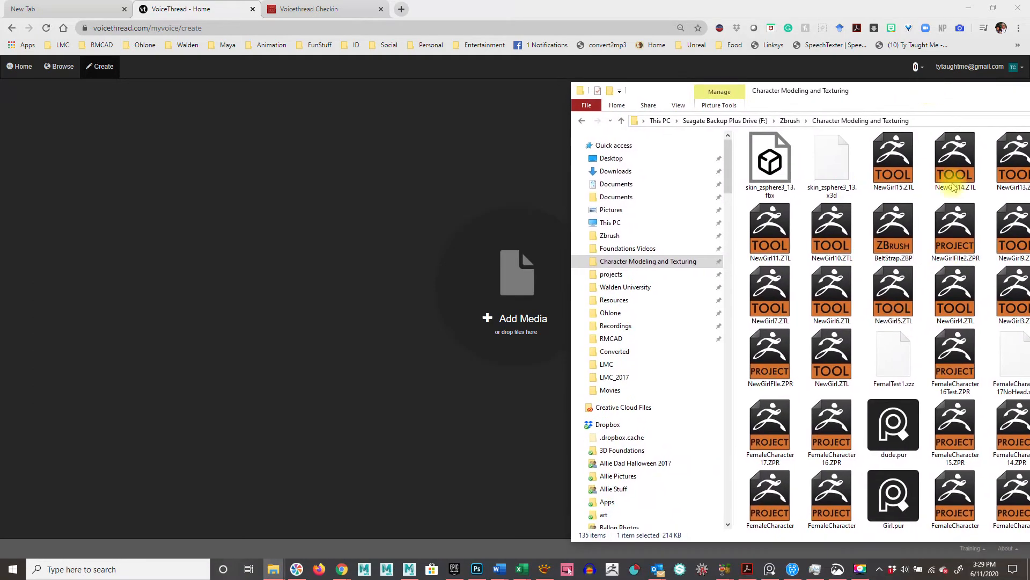
# Step: Add BPR_Composite4.jpg and girl1.jpg from the Character Modeling and Texturing folder to the new VoiceThread as media
pyautogui.scroll(-12, 957, 319)
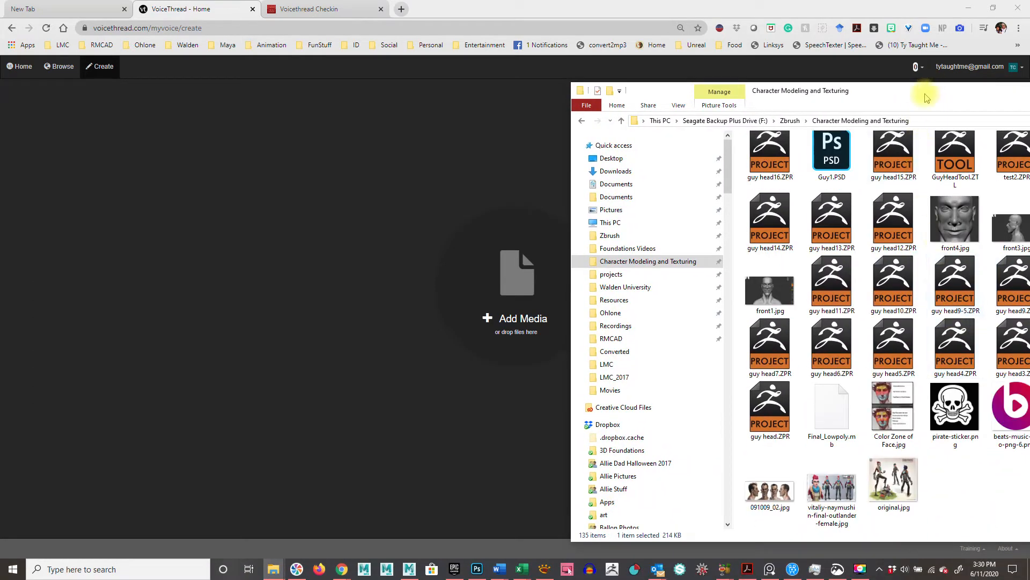
pyautogui.moveTo(929, 89); pyautogui.dragTo(717, 97)
pyautogui.scroll(5, 798, 333)
pyautogui.scroll(3, 798, 333)
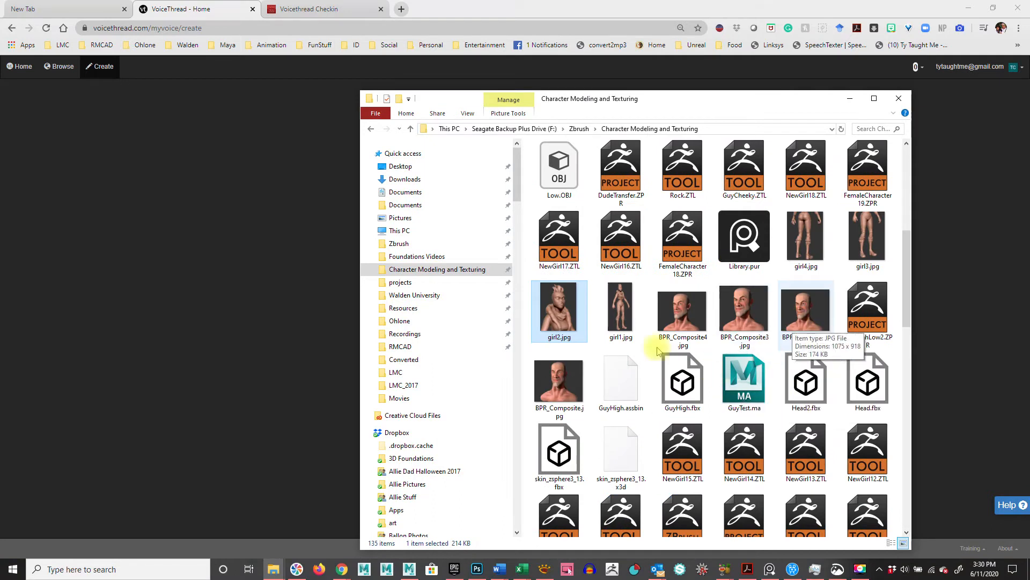
pyautogui.click(681, 318)
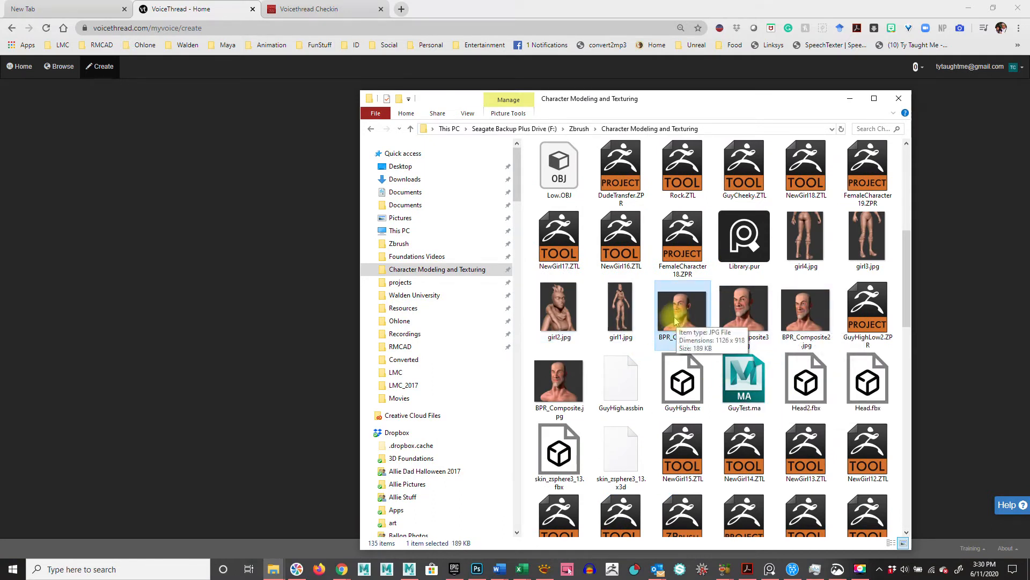
pyautogui.keyDown('shift'); pyautogui.click(627, 321); pyautogui.keyUp('shift')
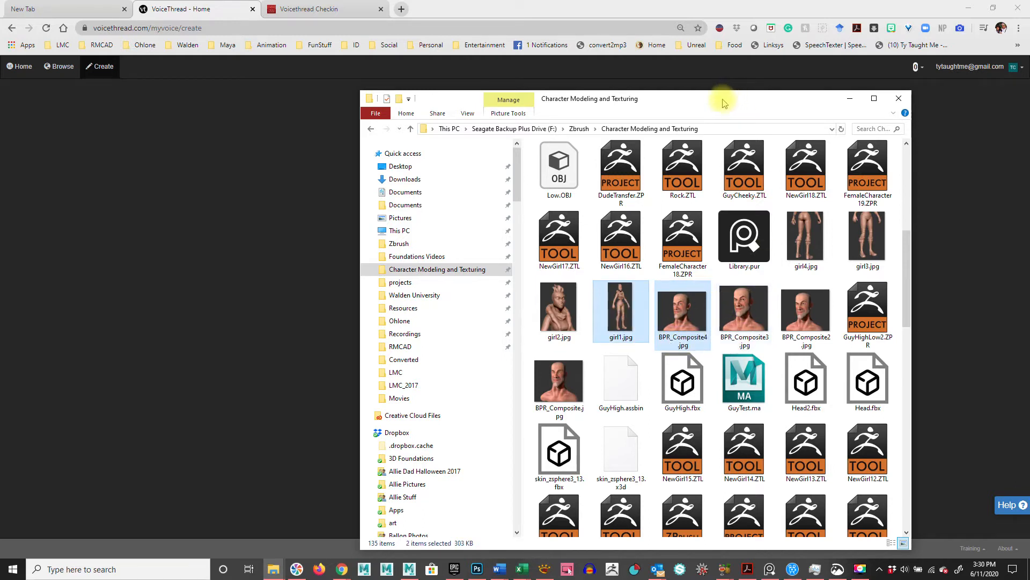
pyautogui.moveTo(723, 102); pyautogui.dragTo(929, 122)
pyautogui.moveTo(824, 343); pyautogui.dragTo(520, 279)
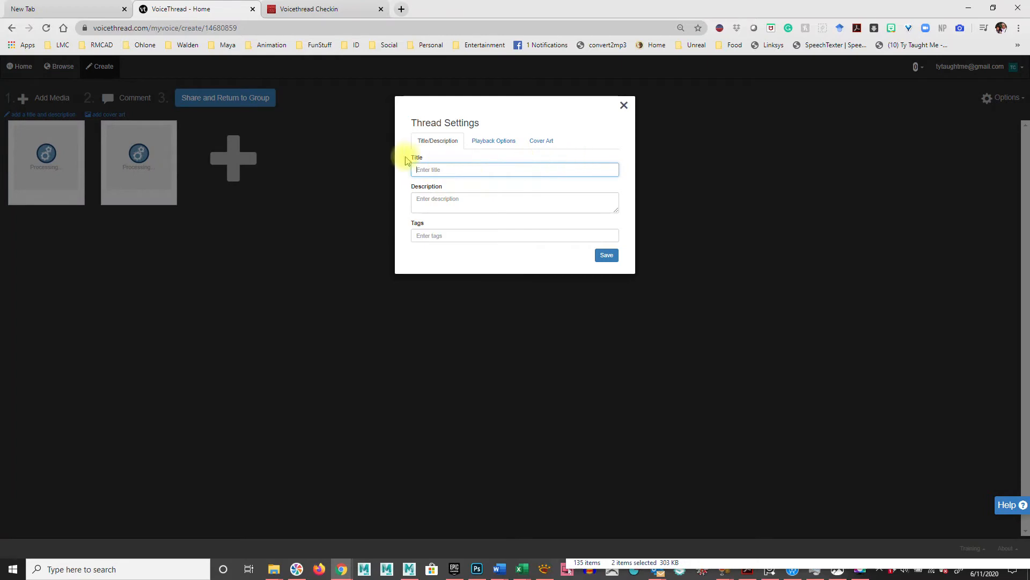
# Step: Title the thread "Checkin 1 - Modeling" in the thread settings
pyautogui.click(490, 168)
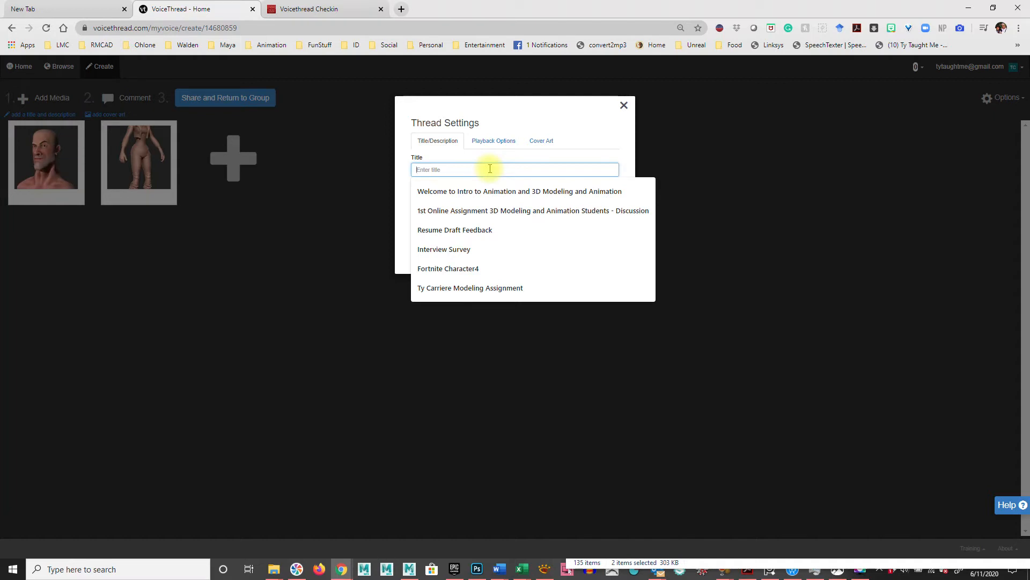
pyautogui.write('Checkin 1')
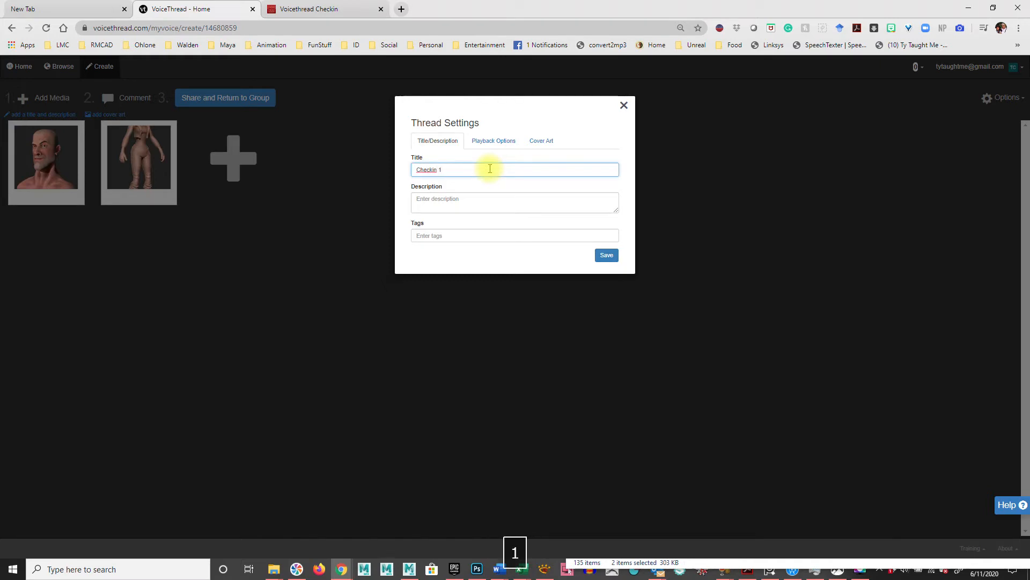
pyautogui.write(' - Modeling')
# Step: Enter "Here's where I am so far." as the thread's description
pyautogui.press('Tab')
pyautogui.write("He'r")
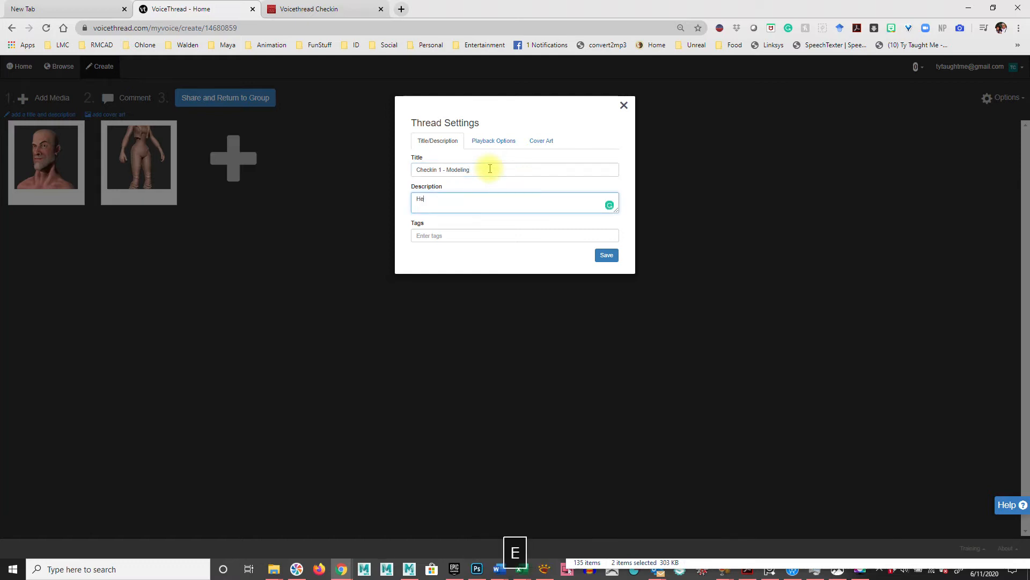
pyautogui.press('BackSpace')
pyautogui.press('BackSpace')
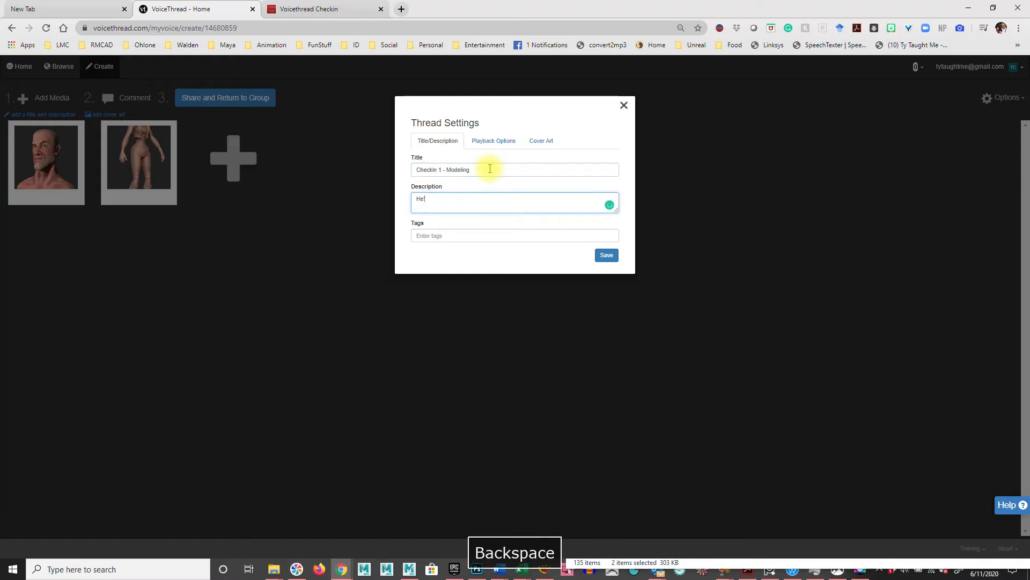
pyautogui.press('BackSpace')
pyautogui.write('re')
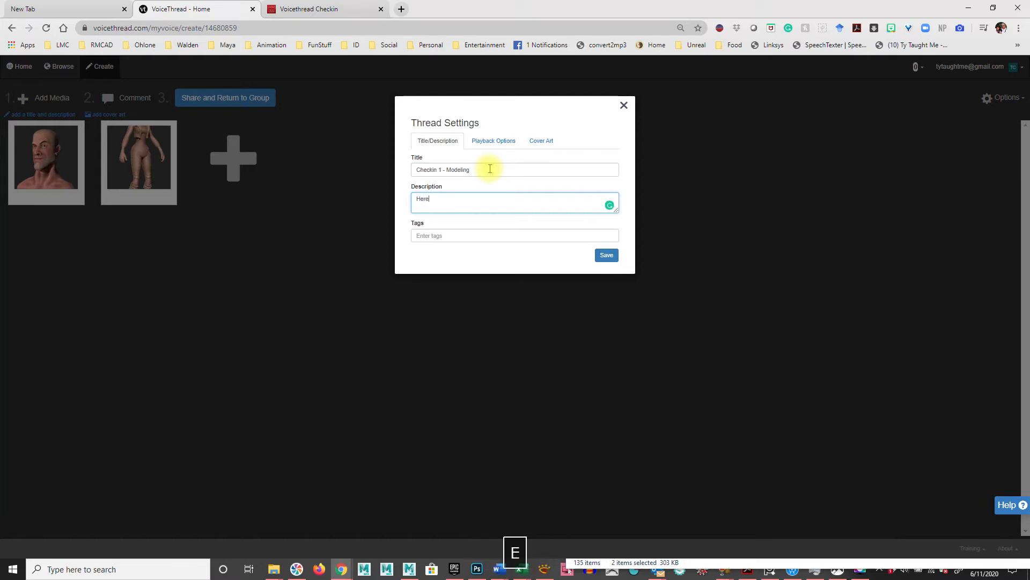
pyautogui.write("'s where ")
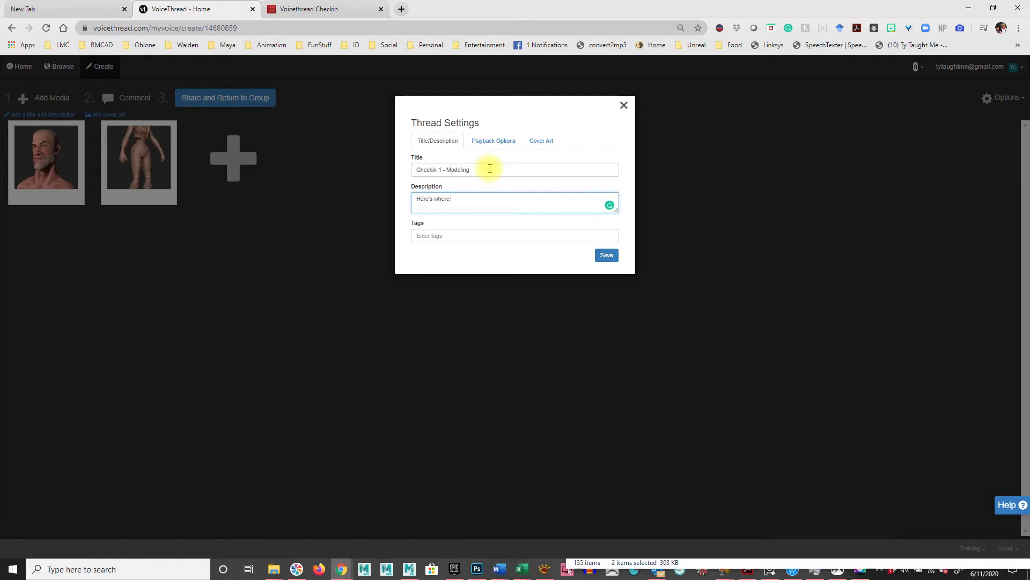
pyautogui.write('I am so f')
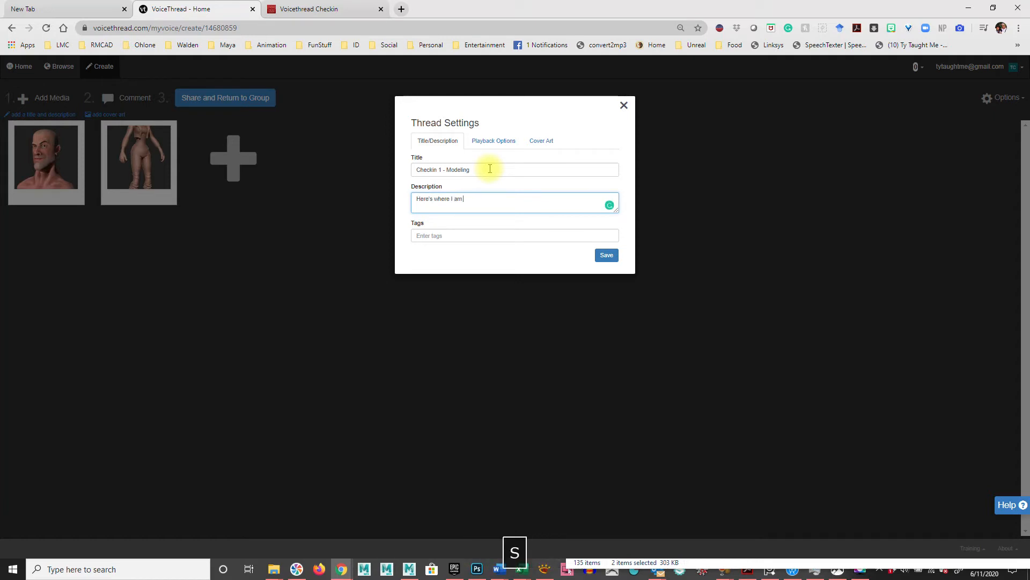
pyautogui.write('ar.')
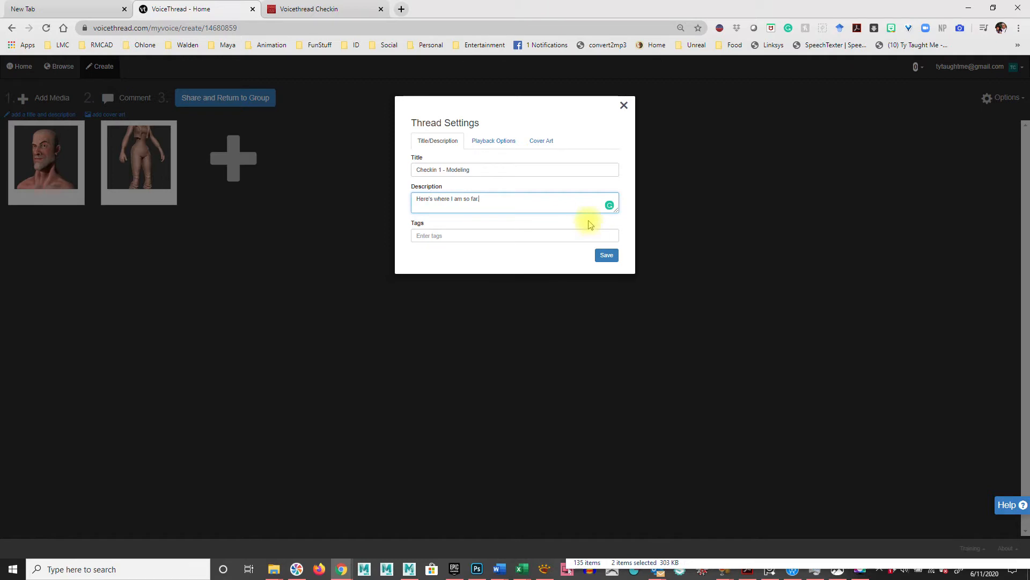
# Step: Review the thread's playback options and cover art settings
pyautogui.click(499, 143)
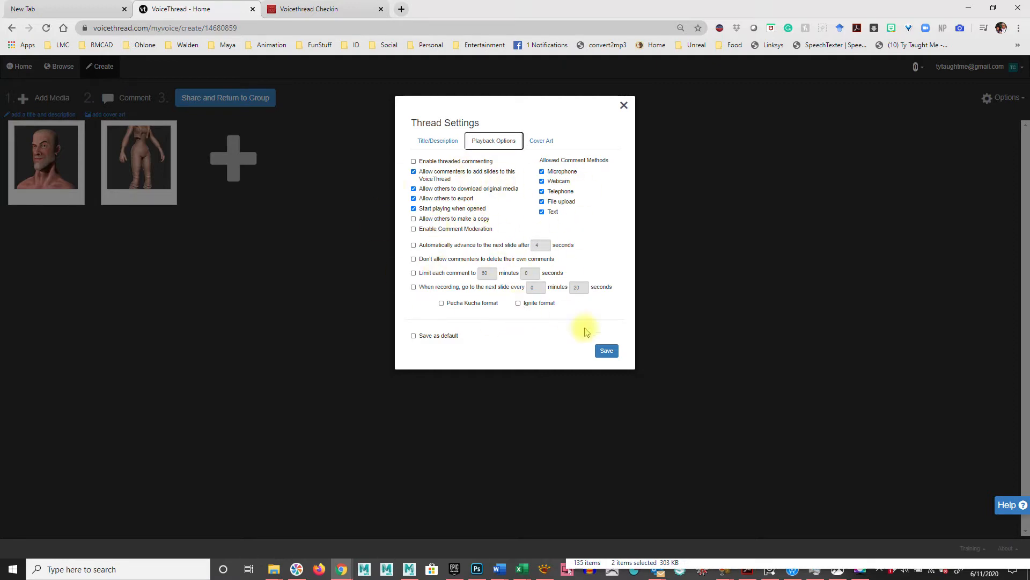
pyautogui.click(554, 141)
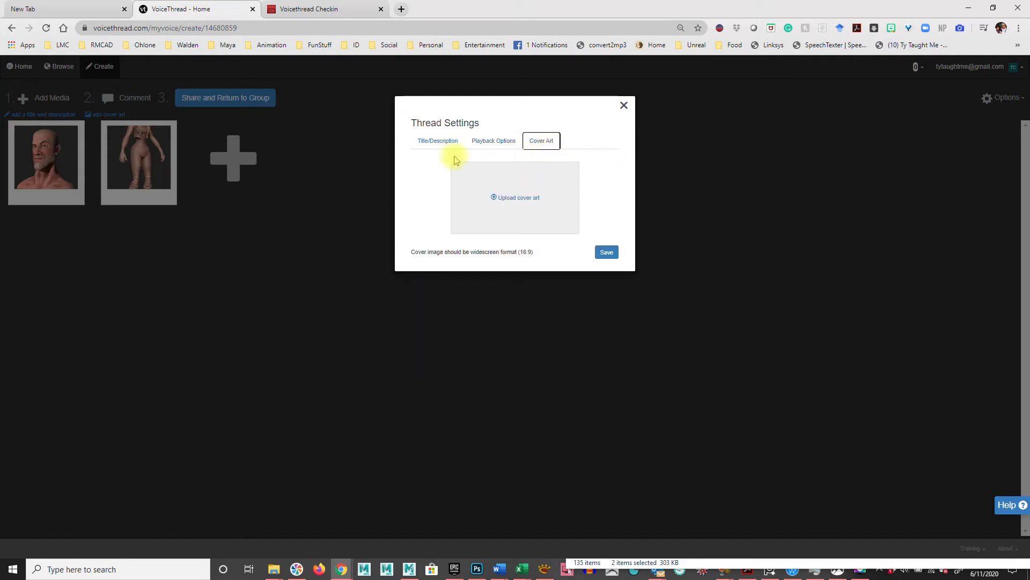
# Step: Return to the thread's title and description settings and save them
pyautogui.click(427, 143)
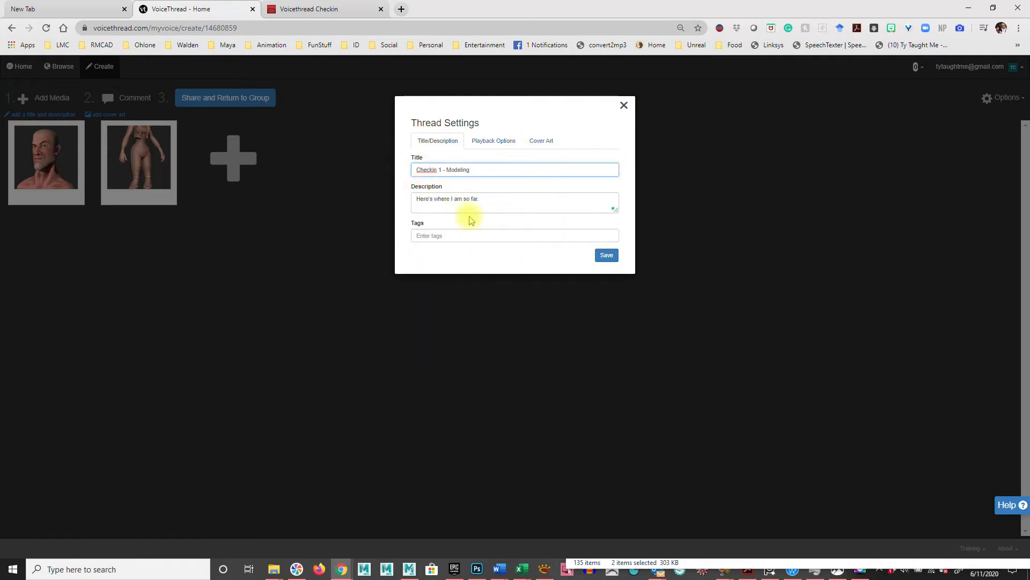
pyautogui.click(606, 256)
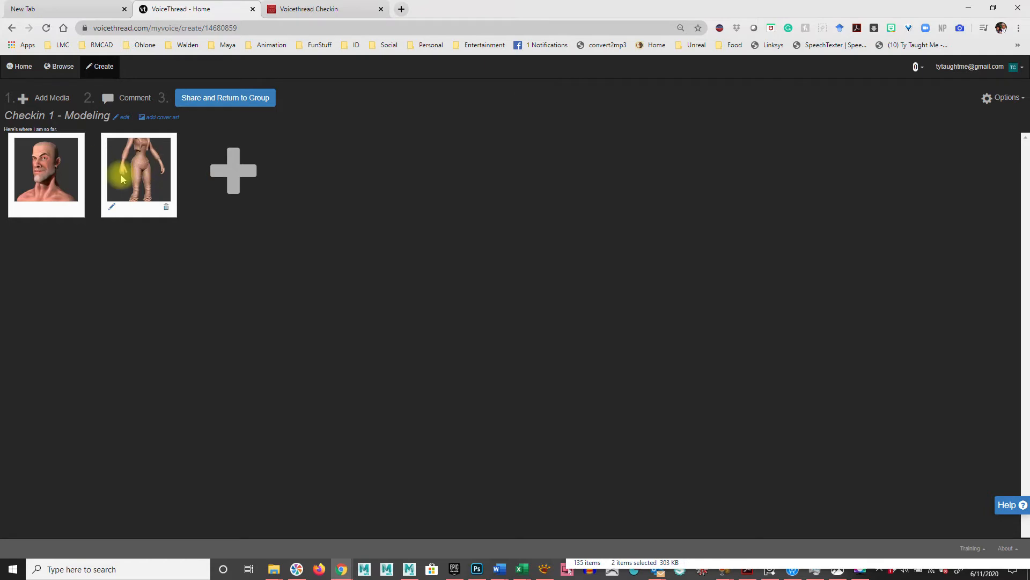
pyautogui.click(1006, 99)
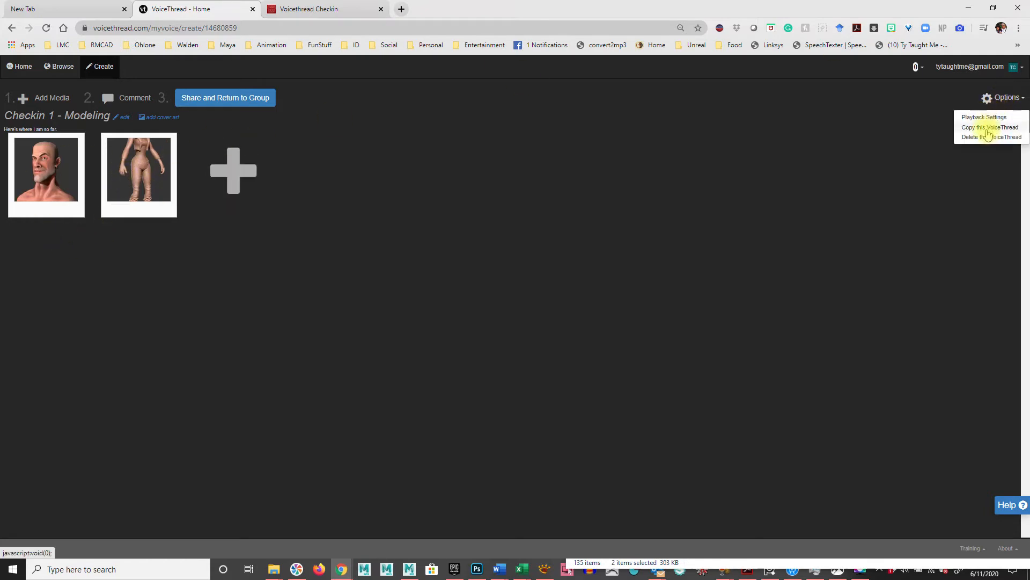
pyautogui.click(389, 223)
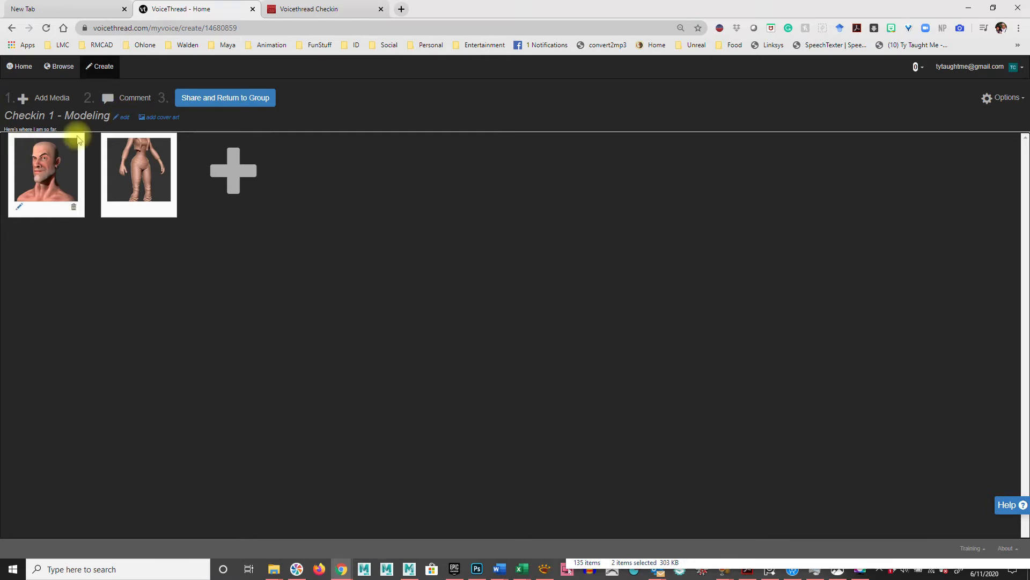
pyautogui.moveTo(21, 210)
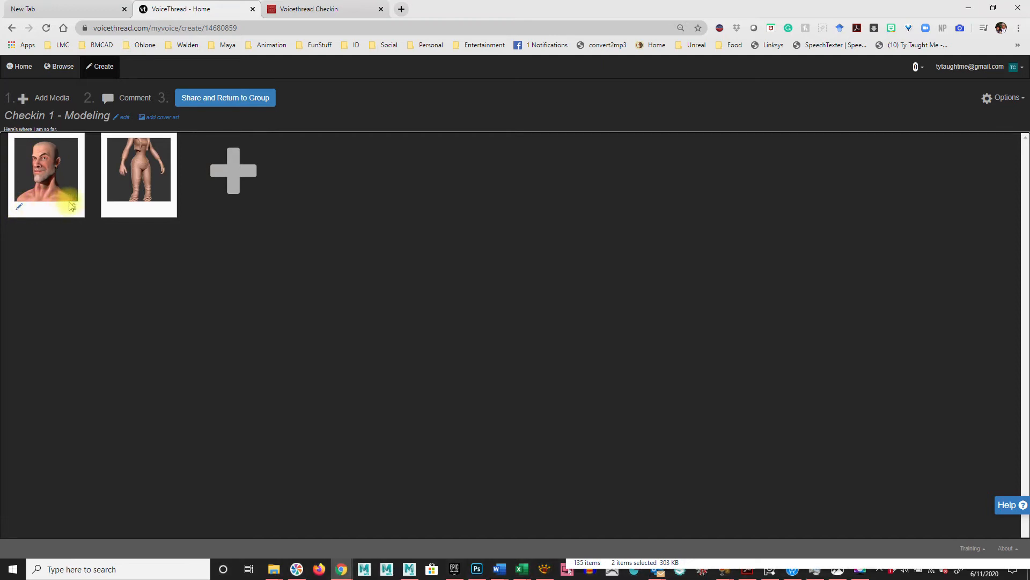
# Step: Share the thread with Intro to Animation - Summer 2020, allowing others to view and comment
pyautogui.click(226, 102)
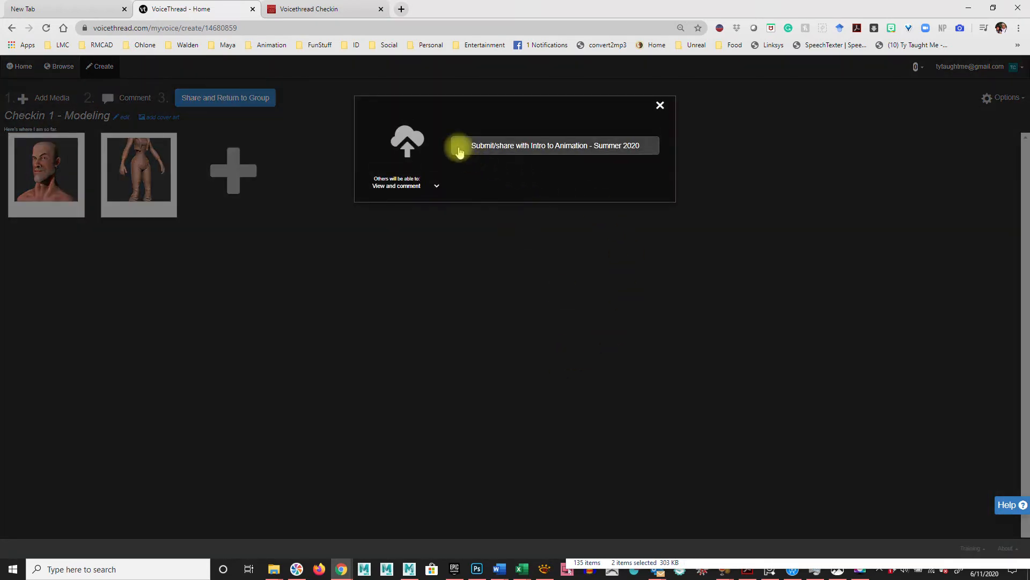
pyautogui.click(397, 185)
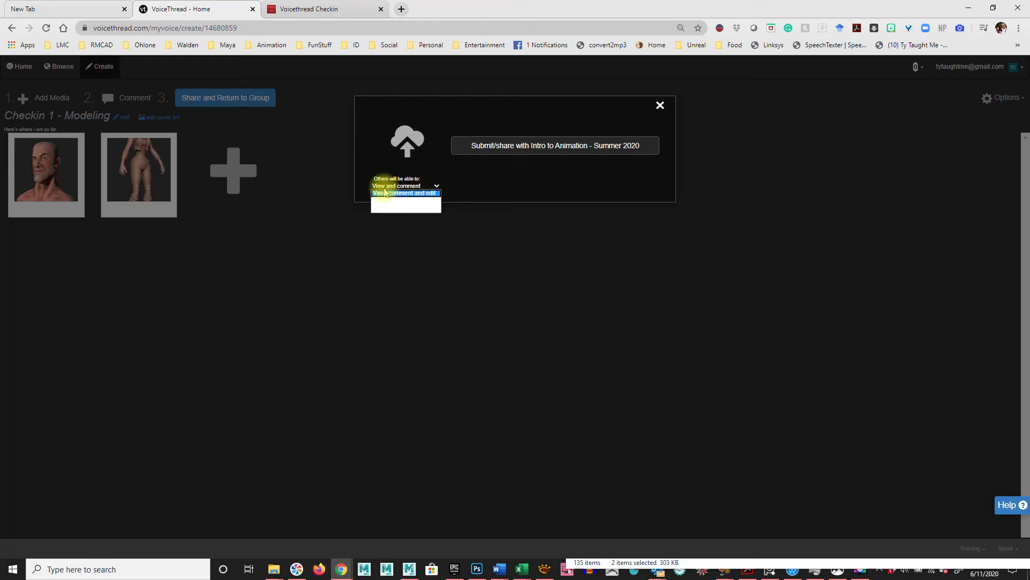
pyautogui.click(411, 203)
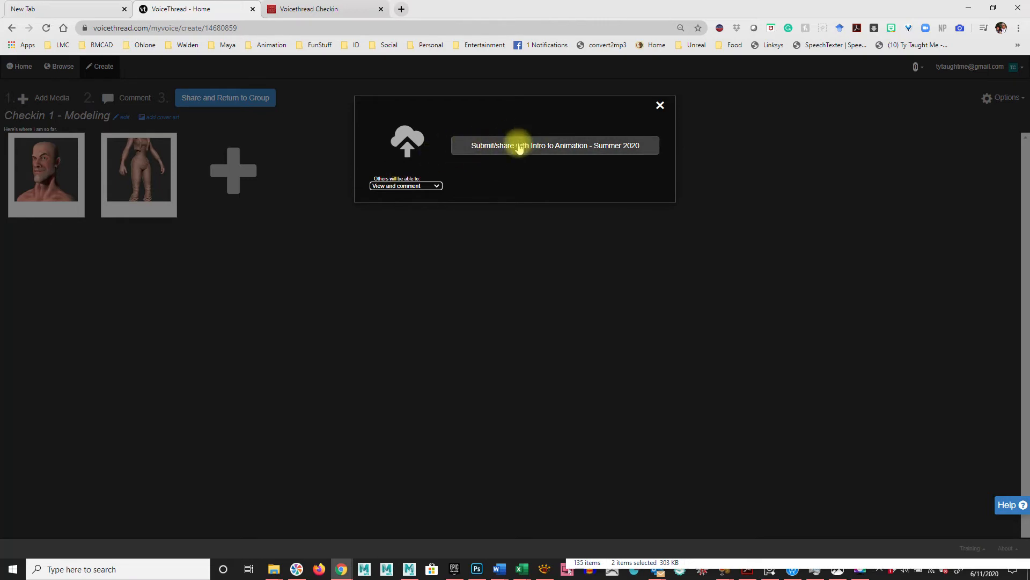
pyautogui.click(563, 146)
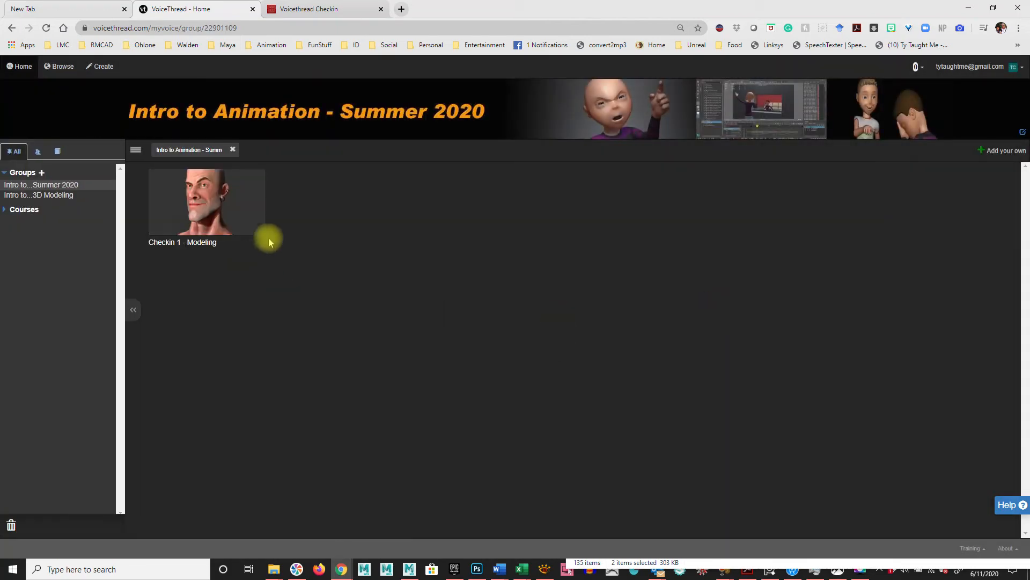
# Step: Open the shared Checkin 1 - Modeling thread, shrink the browser window beside the image folder, and look through both slides
pyautogui.moveTo(181, 203)
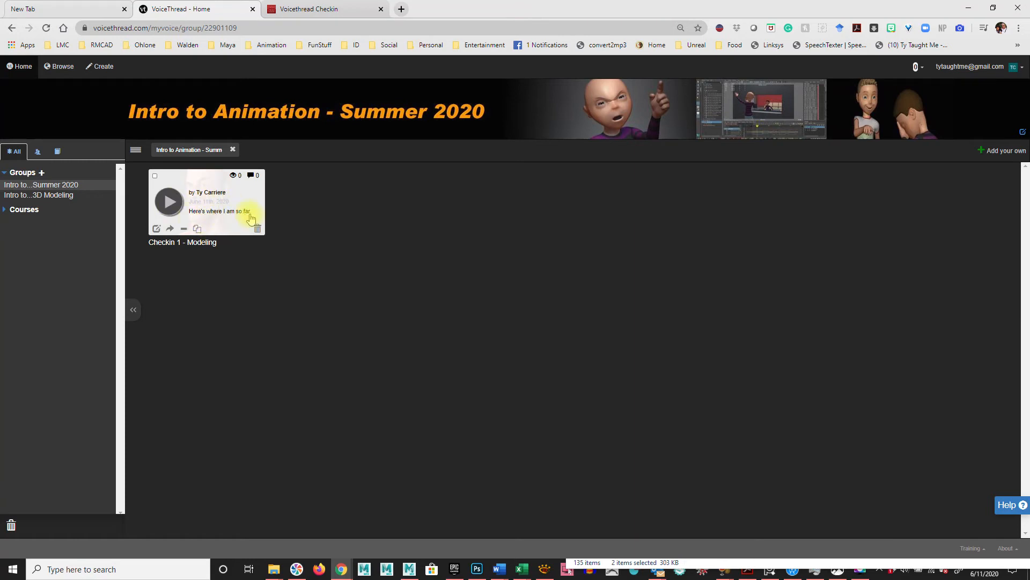
pyautogui.click(169, 204)
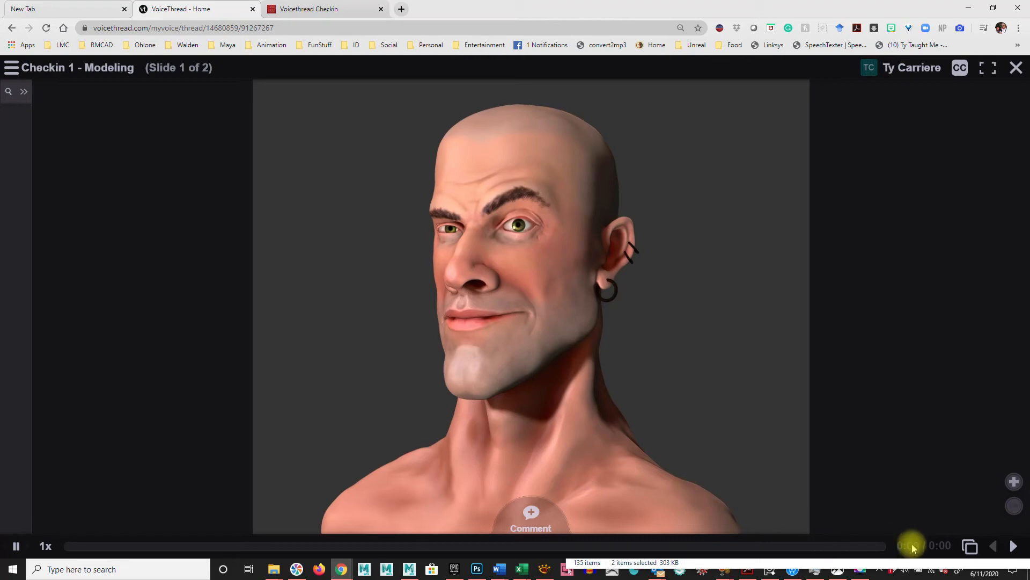
pyautogui.doubleClick(895, 6)
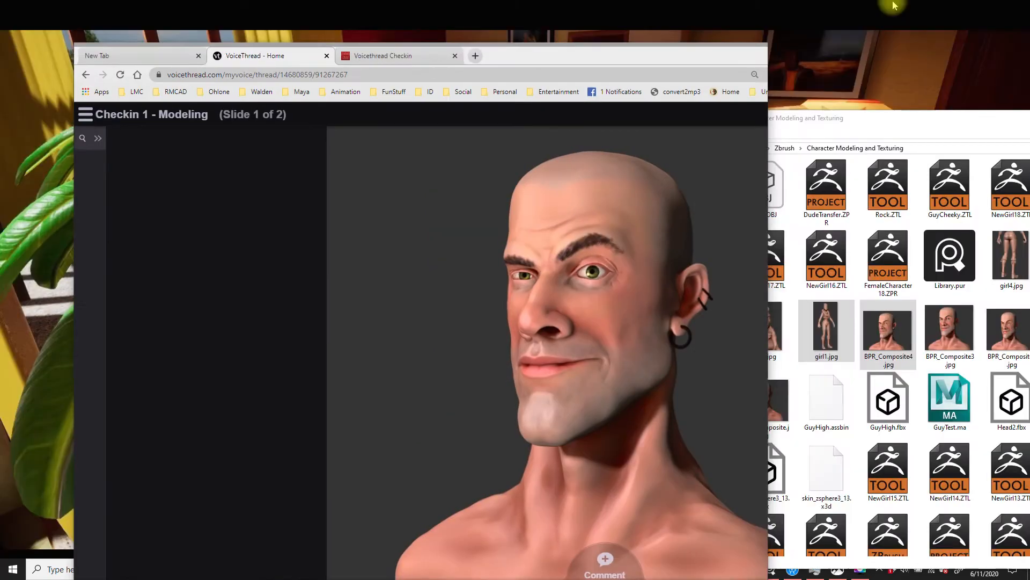
pyautogui.moveTo(630, 56); pyautogui.dragTo(602, 16)
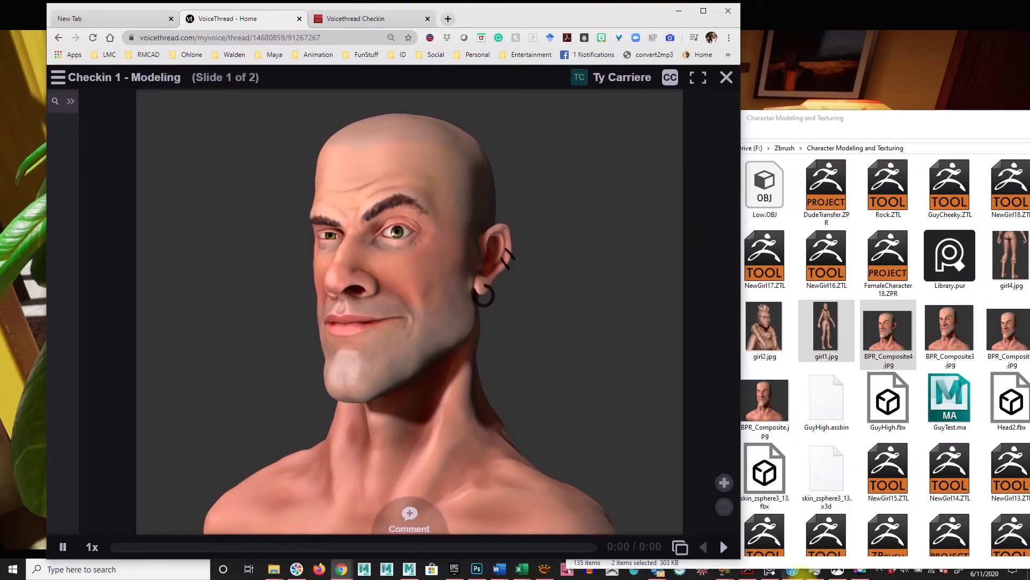
pyautogui.click(727, 546)
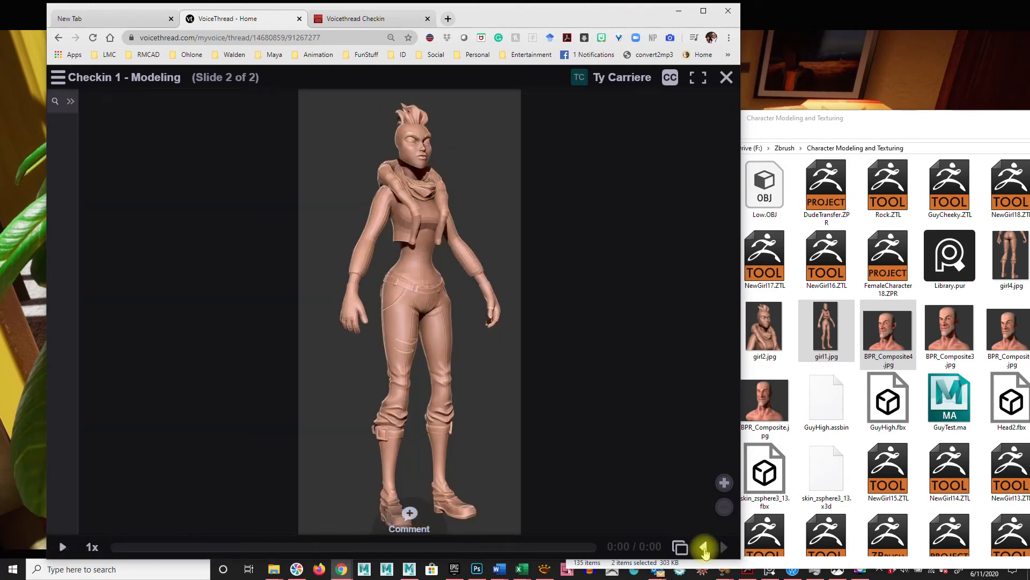
pyautogui.click(703, 547)
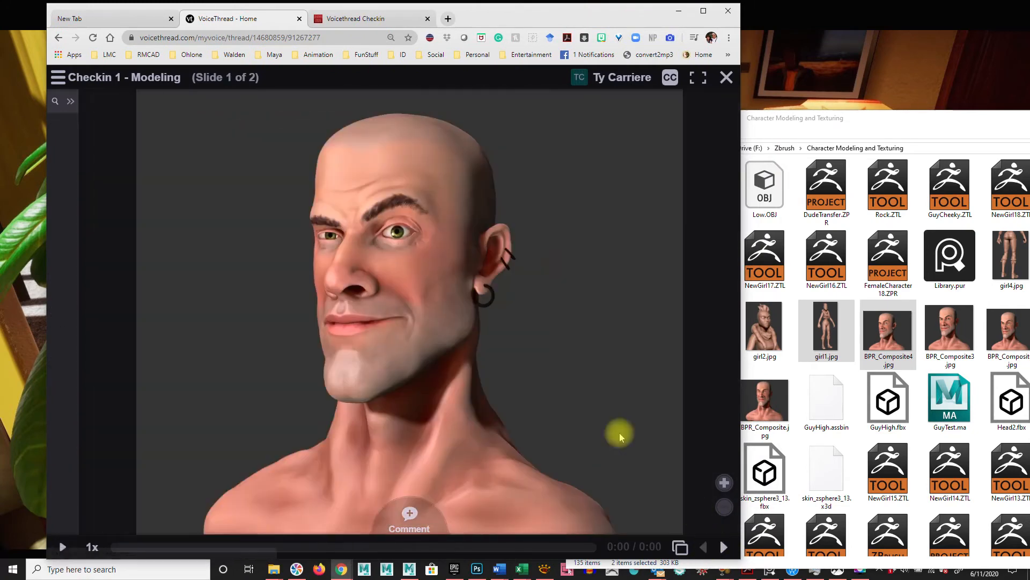
# Step: Save a text comment on the first slide that greets the author by first name and says "Love the earrings on him!"
pyautogui.click(409, 520)
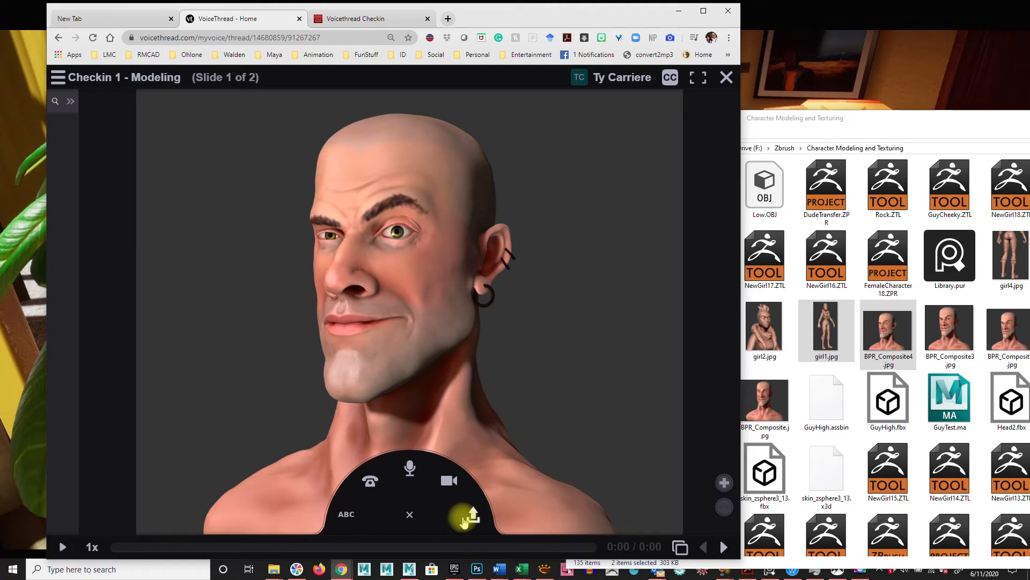
pyautogui.click(345, 517)
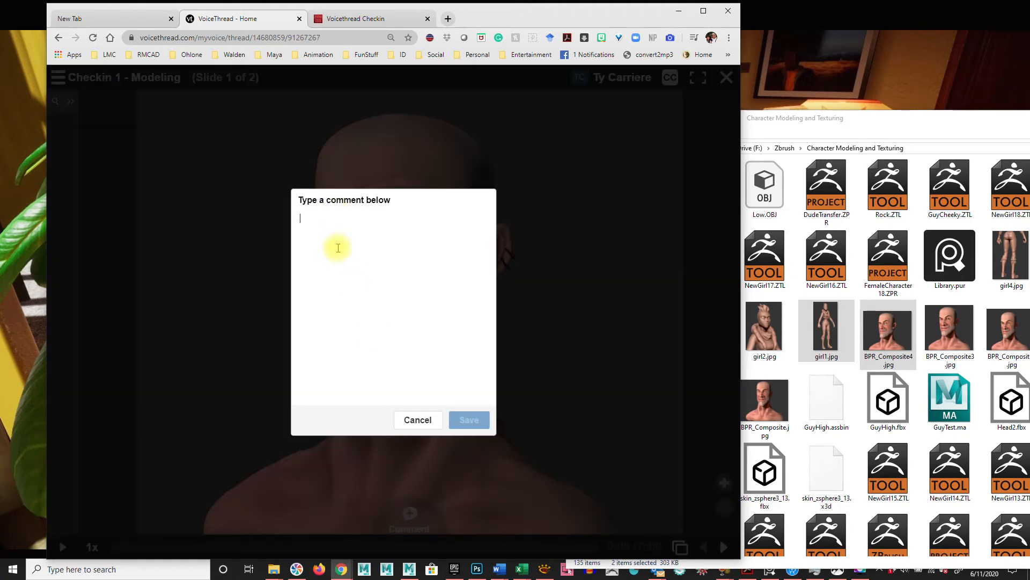
pyautogui.write('Hey Ty')
pyautogui.press('BackSpace')
pyautogui.write(', ')
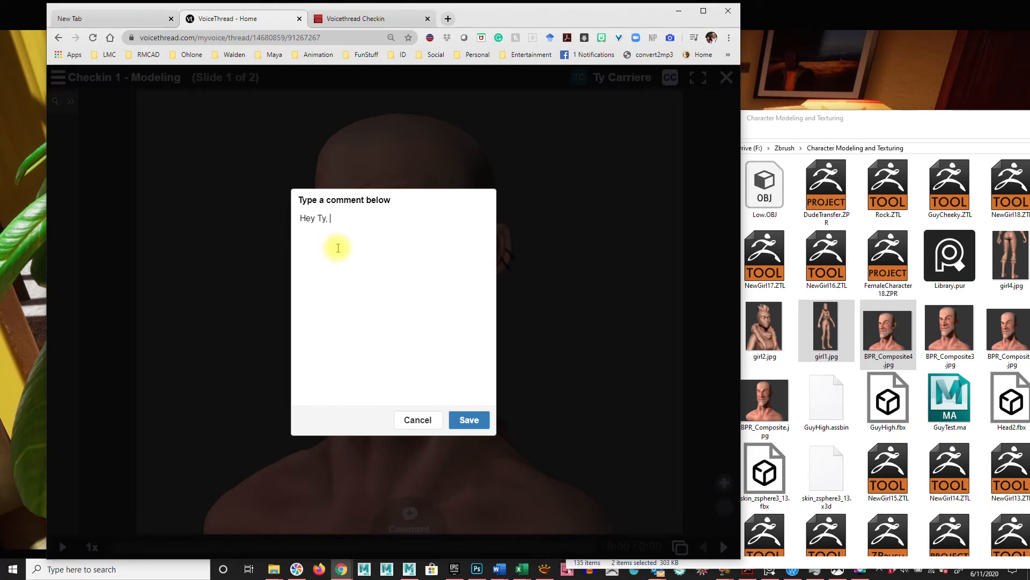
pyautogui.write('Love ')
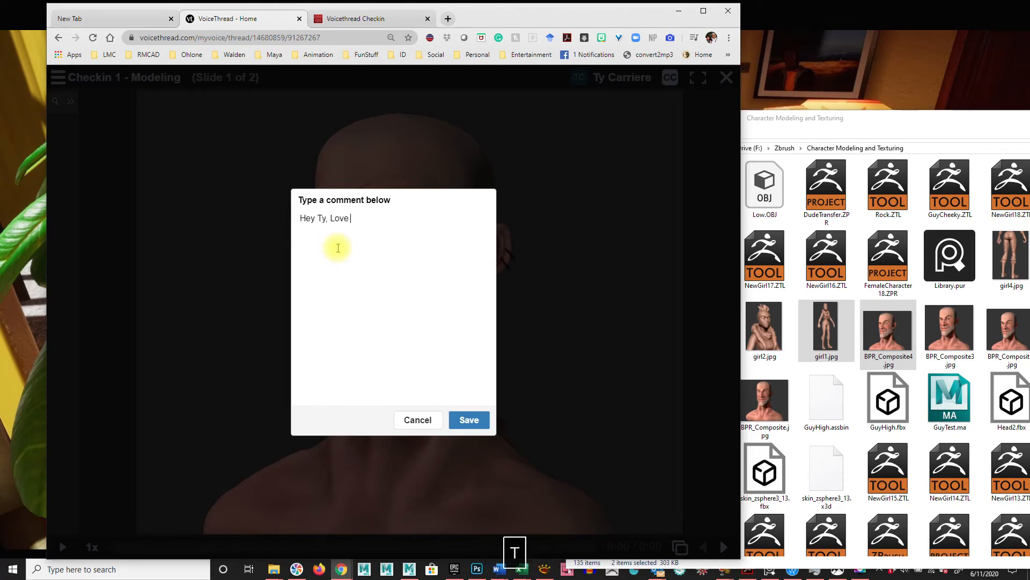
pyautogui.write('the earrings on him')
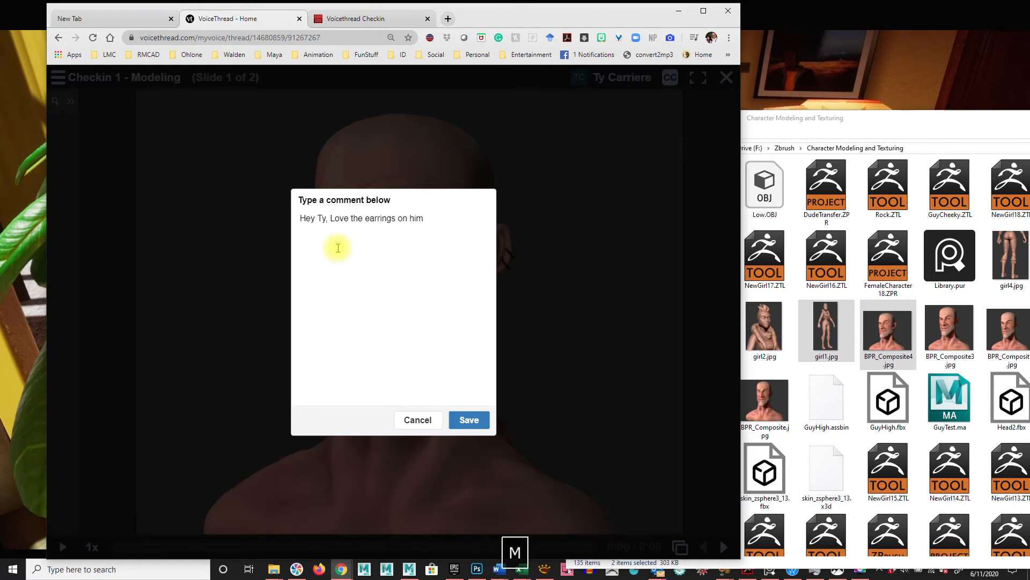
pyautogui.write('!')
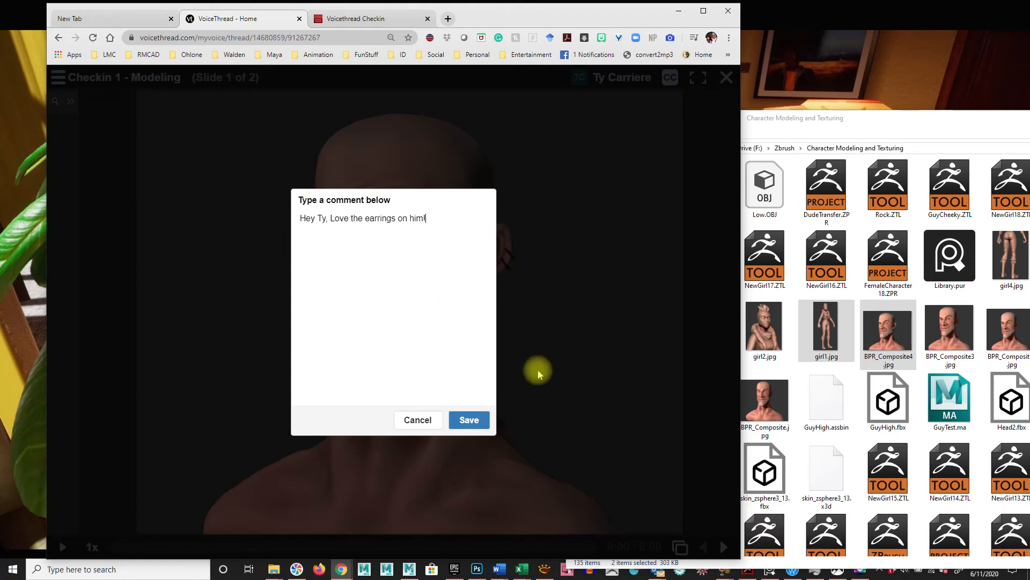
pyautogui.click(469, 421)
# Step: Check the comment and the commenting options on the first slide, view the second slide, and return to the group page
pyautogui.click(63, 323)
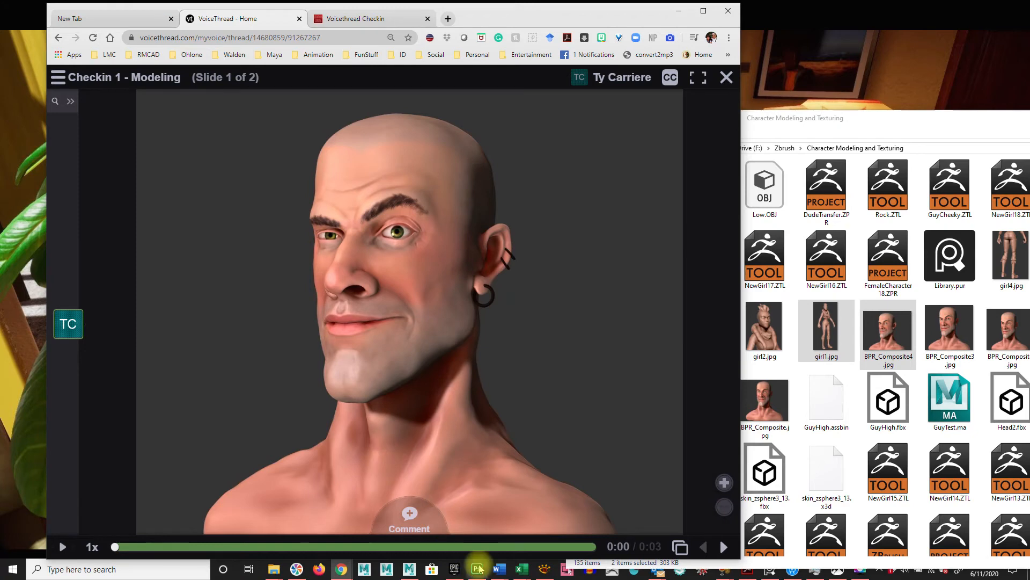
pyautogui.click(413, 519)
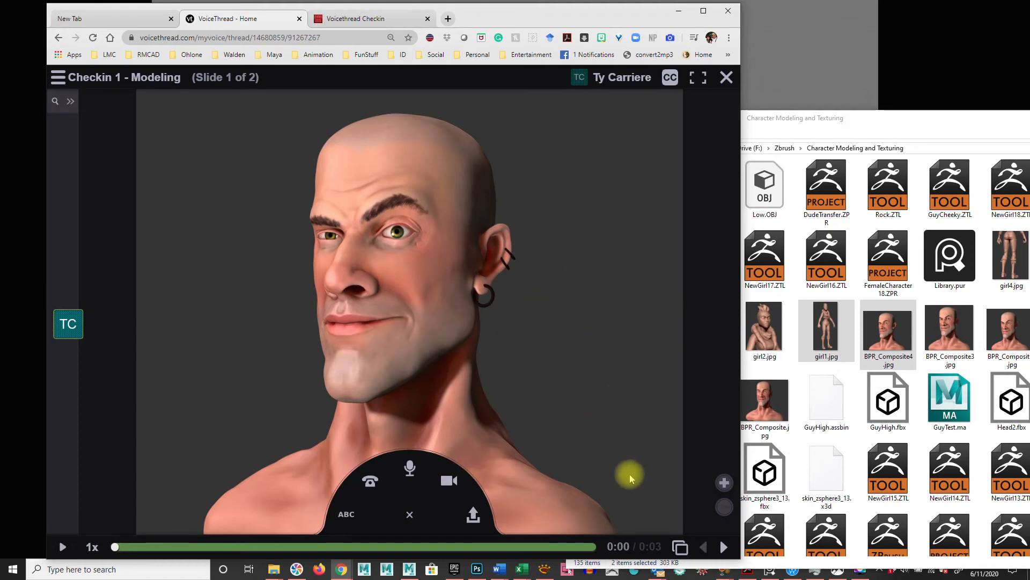
pyautogui.click(724, 547)
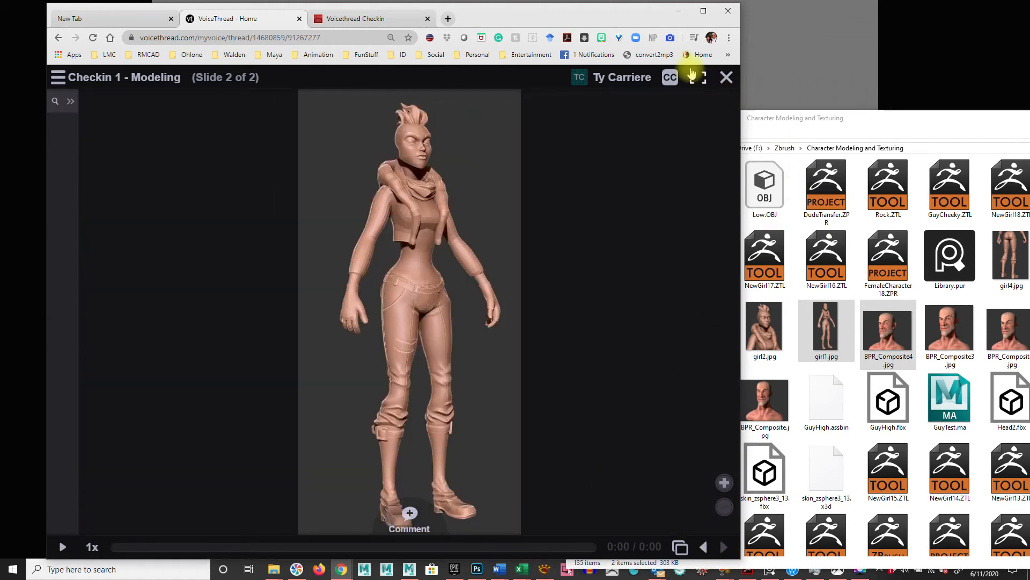
pyautogui.click(726, 79)
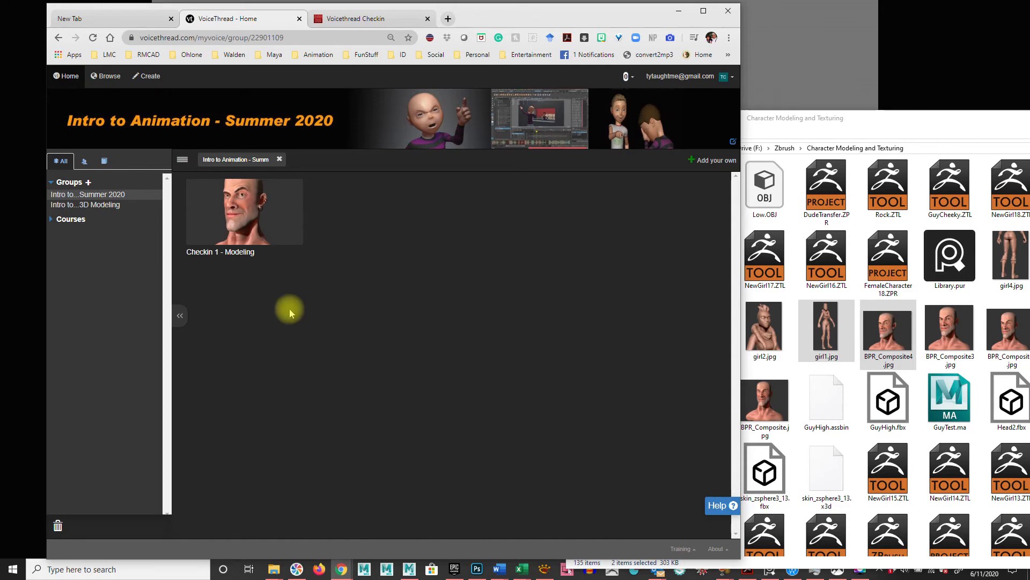
pyautogui.moveTo(211, 217)
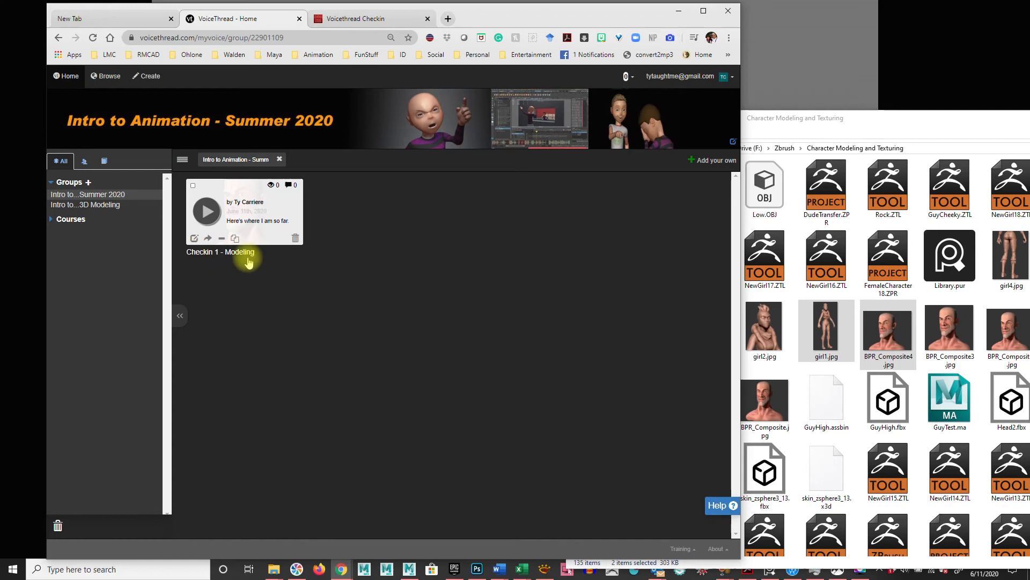
pyautogui.click(194, 238)
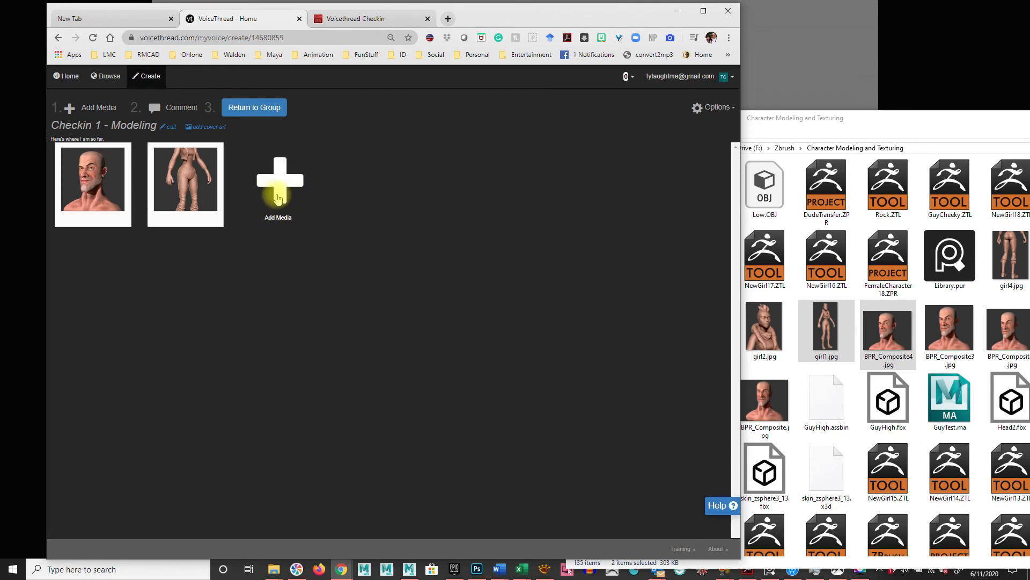
pyautogui.click(278, 199)
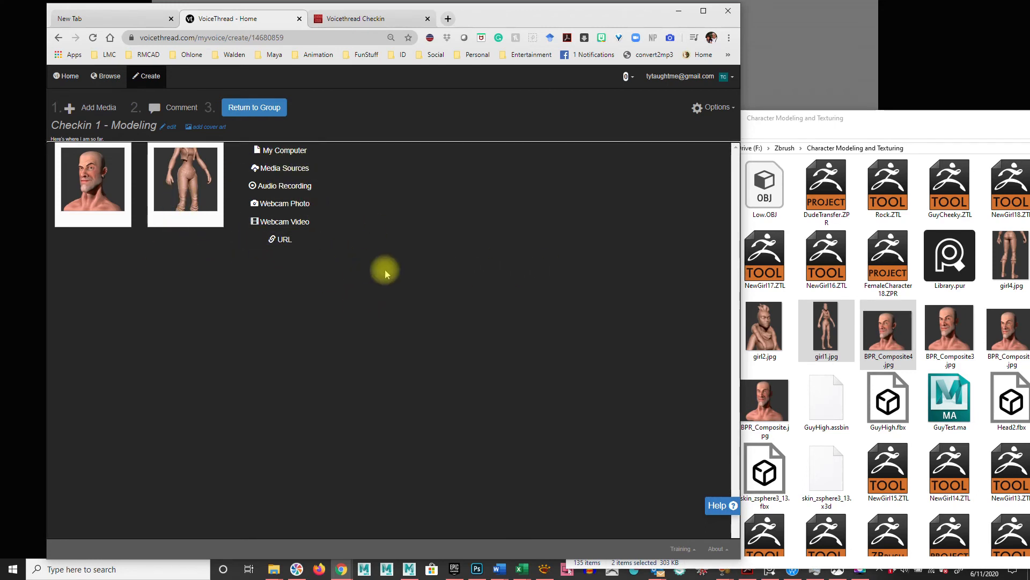
pyautogui.click(269, 149)
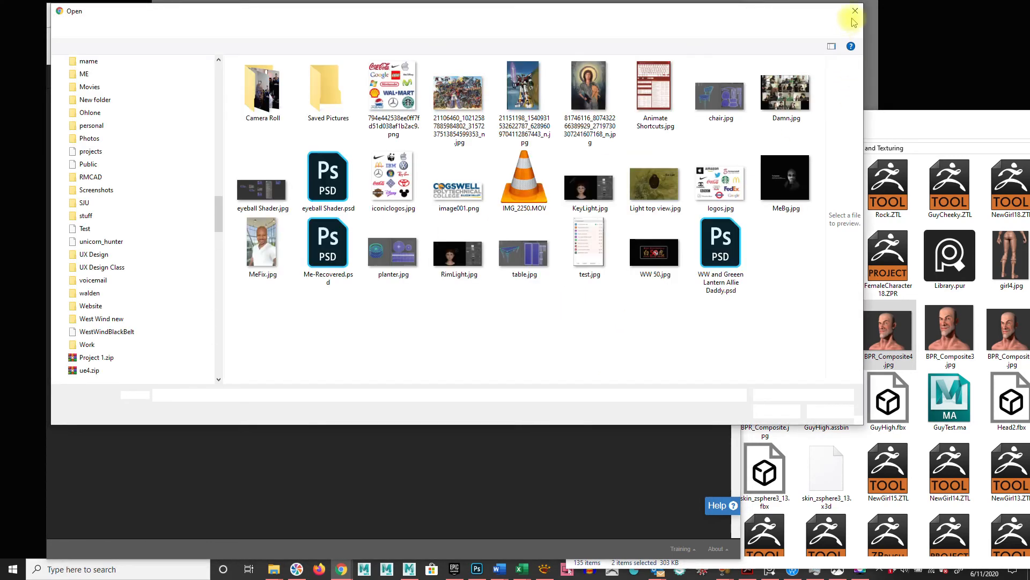
pyautogui.click(856, 11)
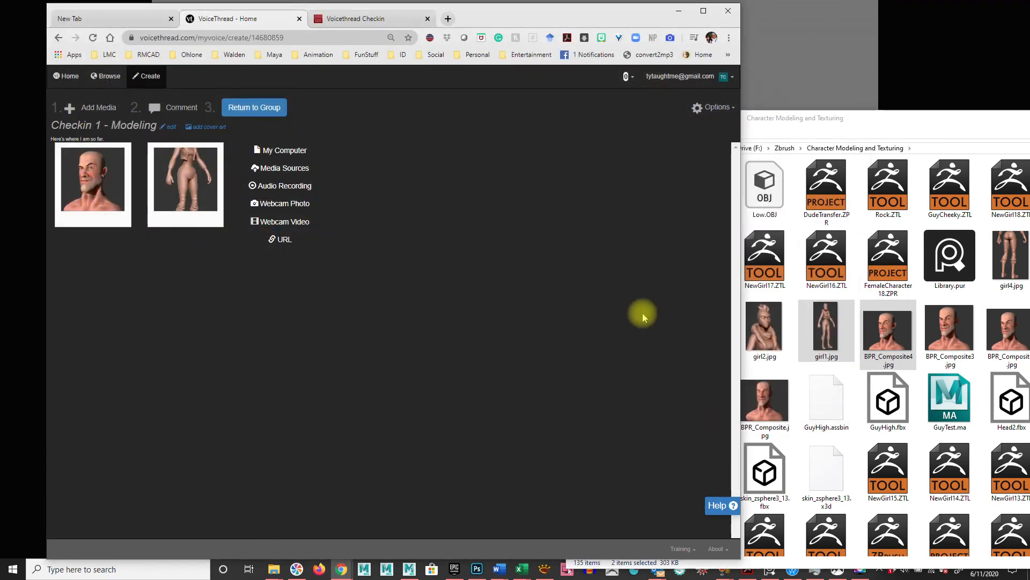
pyautogui.click(253, 107)
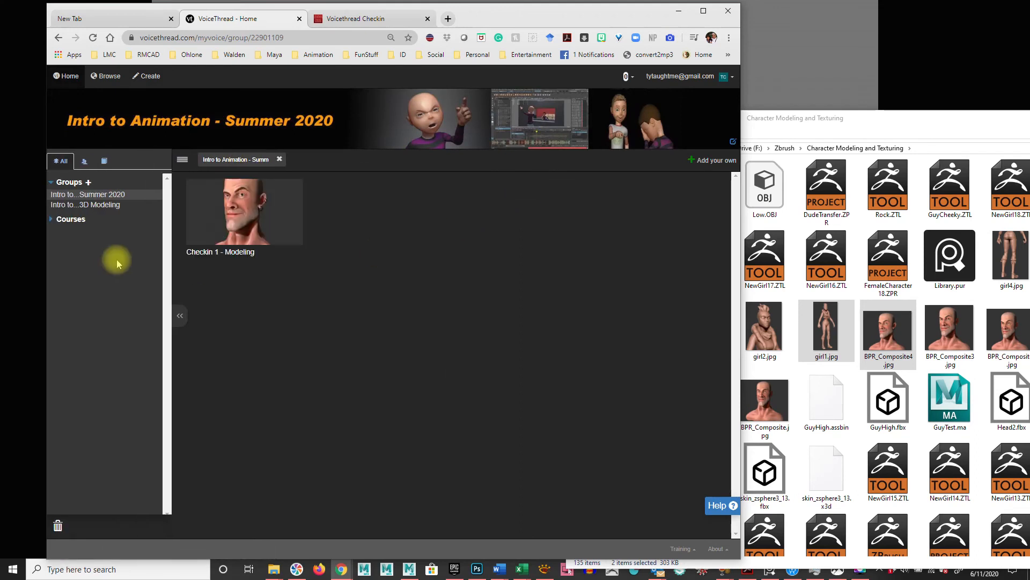
# Step: Reopen Checkin 1 - Modeling for editing and add two images of a dark-haired character's head in a grassy field
pyautogui.moveTo(198, 246)
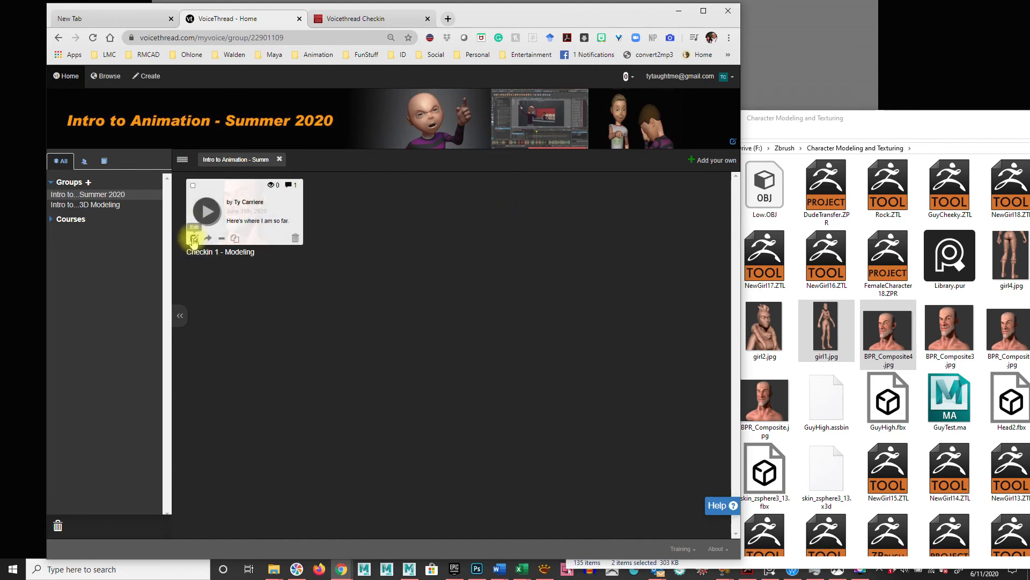
pyautogui.click(194, 239)
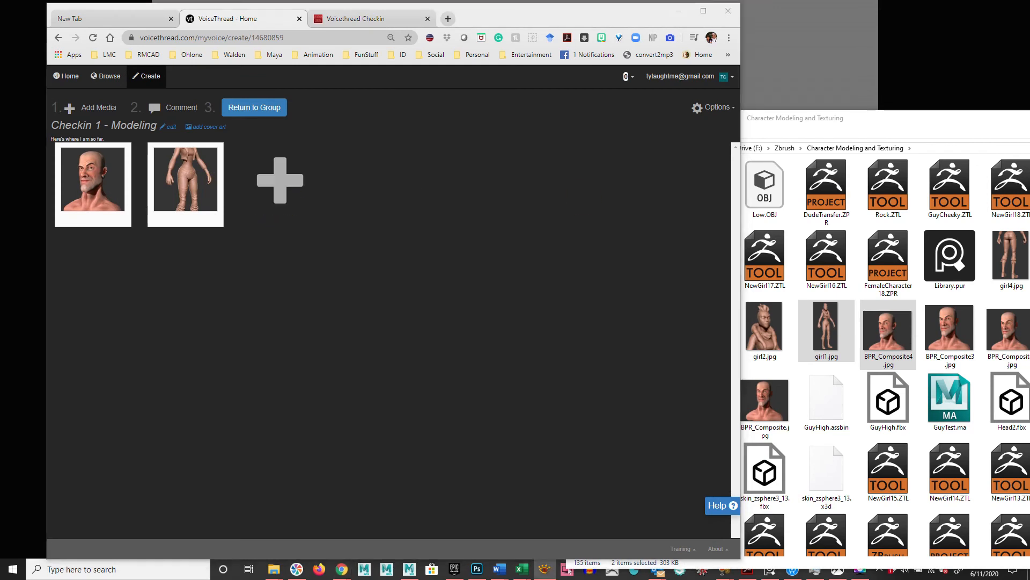
pyautogui.moveTo(888, 333); pyautogui.dragTo(286, 199)
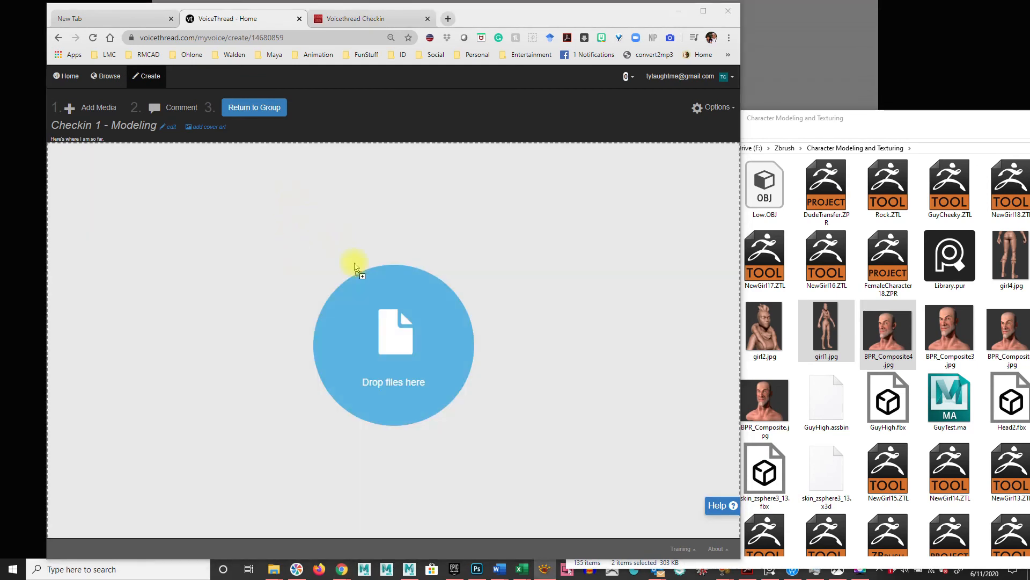
pyautogui.moveTo(354, 267); pyautogui.dragTo(353, 265)
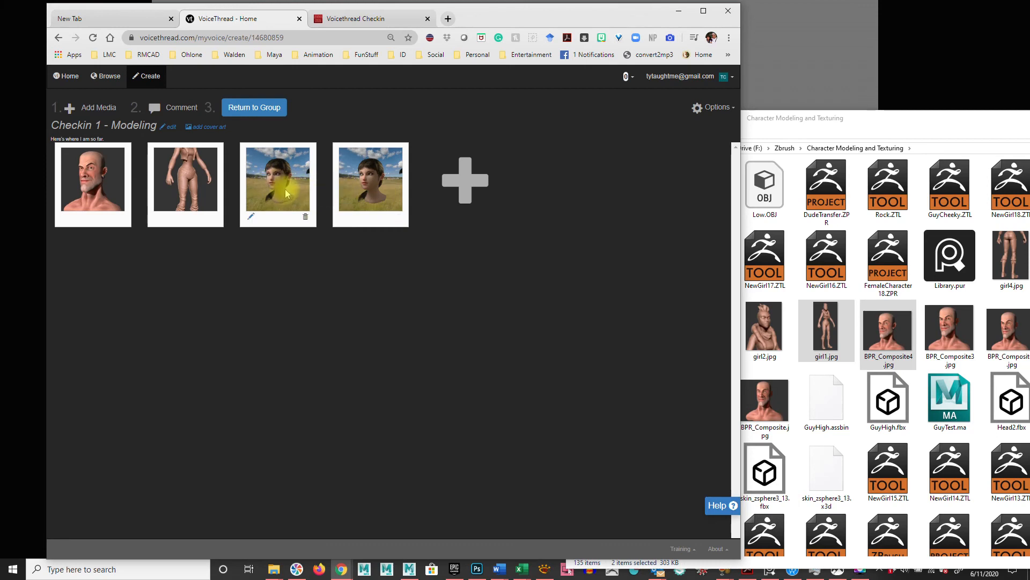
# Step: Check the page-editing options of the third slide, and delete the fourth slide with the duplicate grassy-field head image
pyautogui.moveTo(400, 219)
pyautogui.click(250, 219)
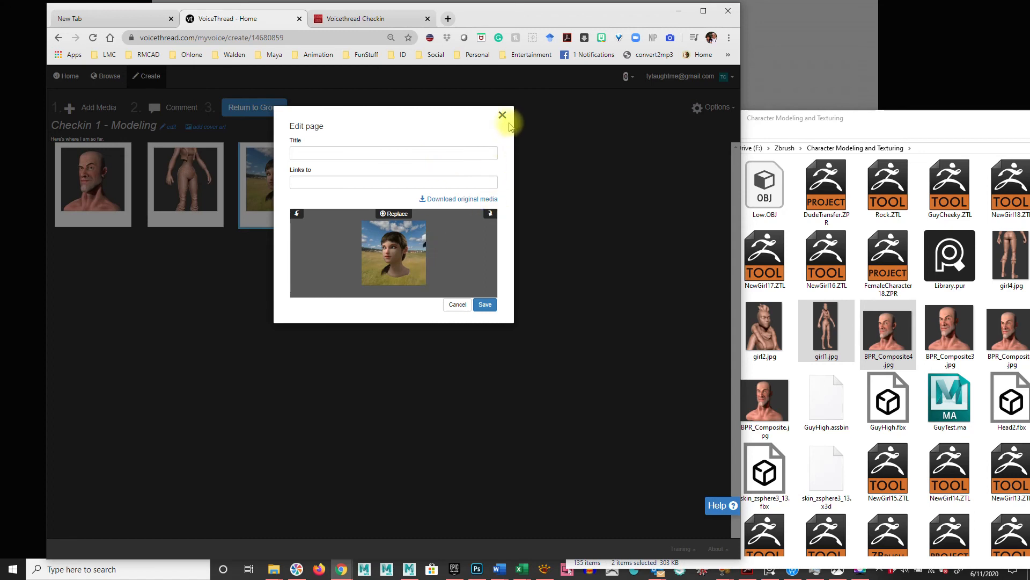
pyautogui.click(503, 115)
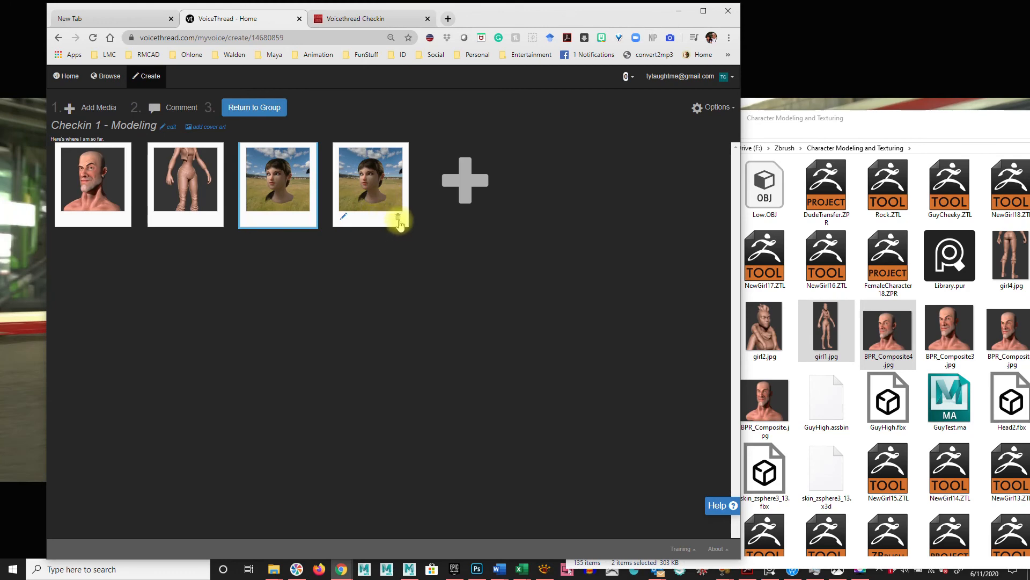
pyautogui.click(398, 218)
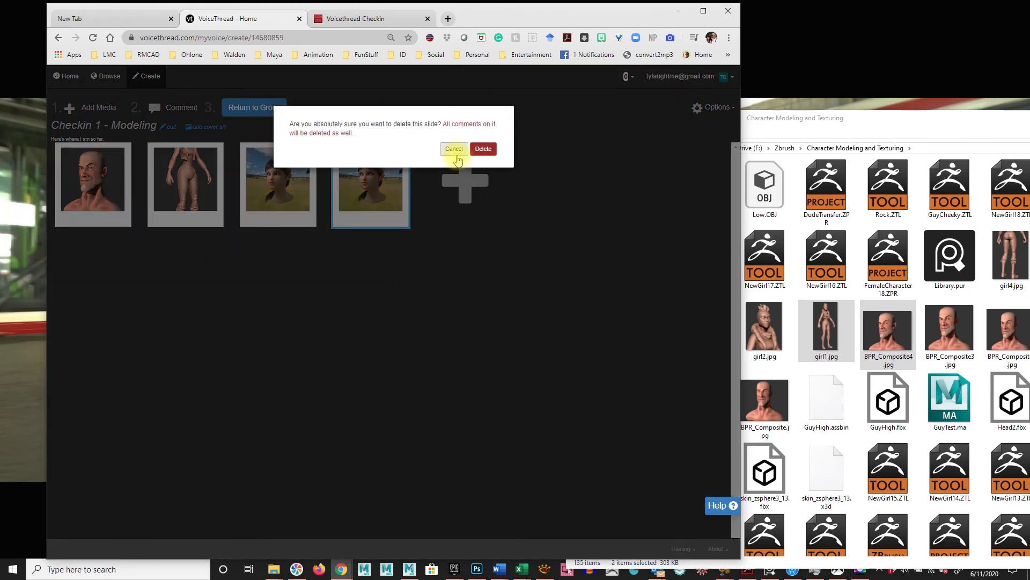
pyautogui.click(485, 149)
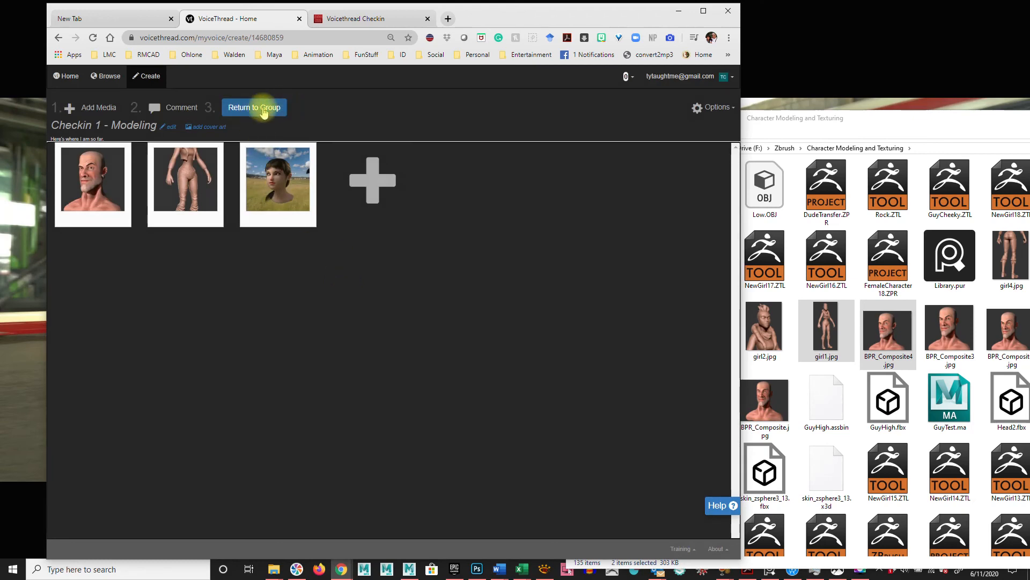
# Step: Return to the group page, reopen Checkin 1 - Modeling and view its slides through to the third
pyautogui.click(278, 108)
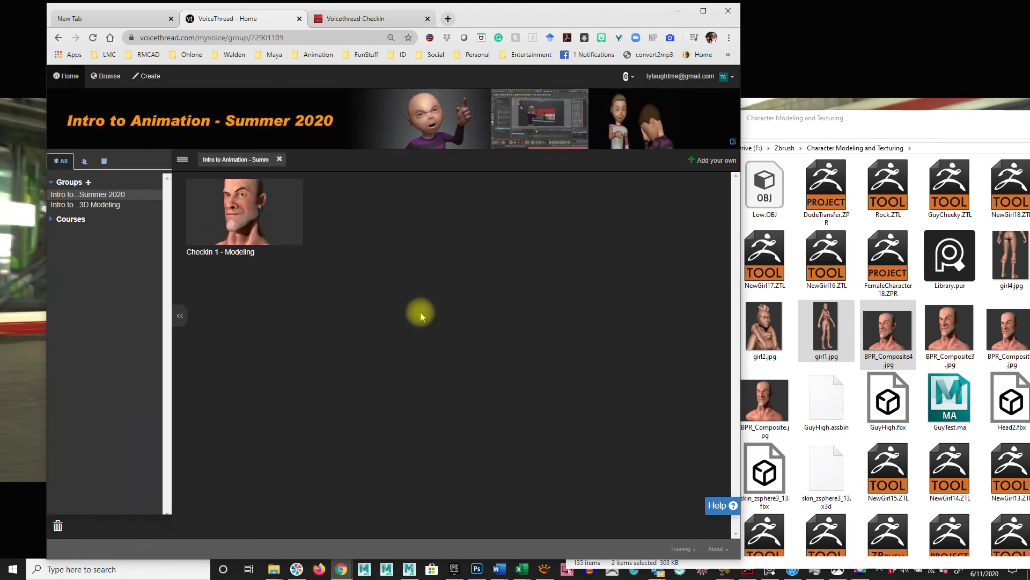
pyautogui.click(242, 212)
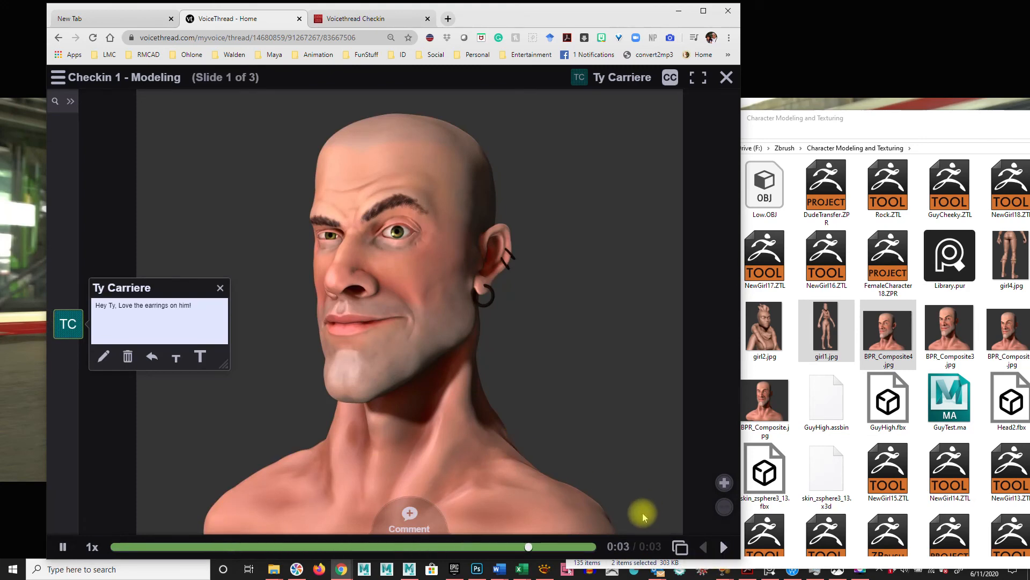
pyautogui.click(723, 548)
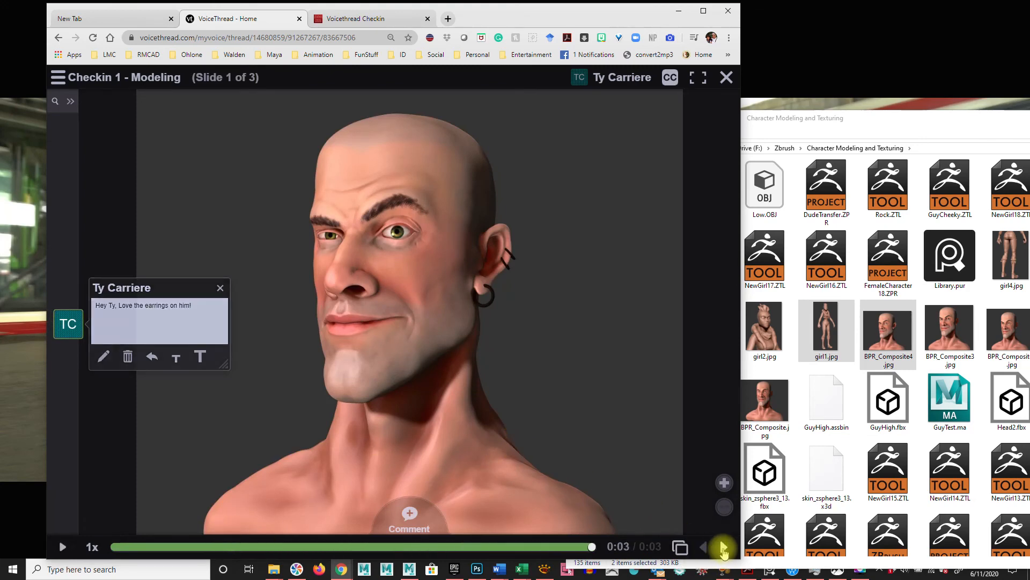
pyautogui.click(724, 549)
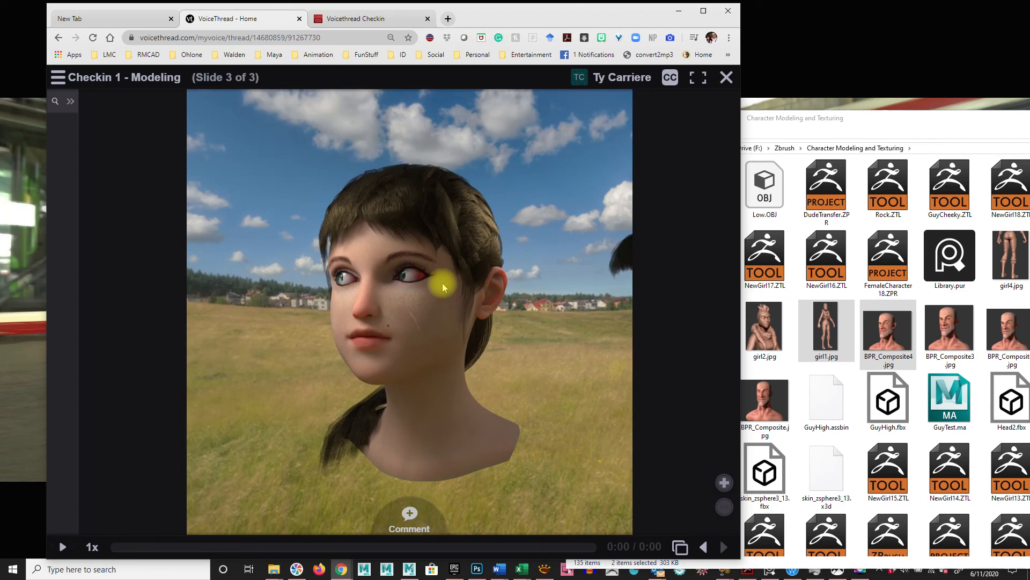
# Step: Review the Voicethread Checkin assignment in Canvas, including its instructions, example image, due date and VoiceThread Posting rubric
pyautogui.click(344, 19)
pyautogui.scroll(3, 478, 193)
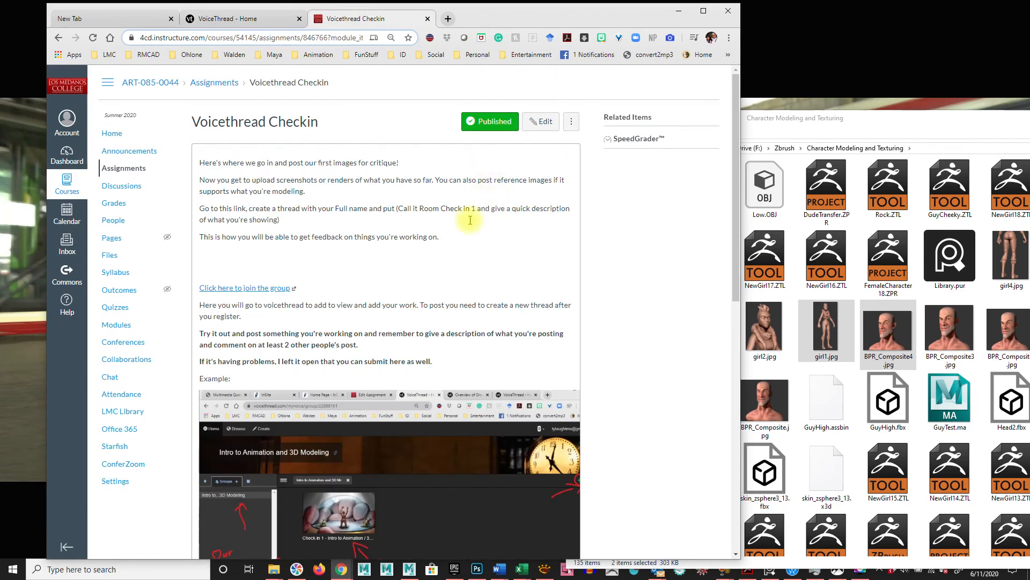
pyautogui.scroll(-1, 411, 275)
pyautogui.scroll(1, 455, 281)
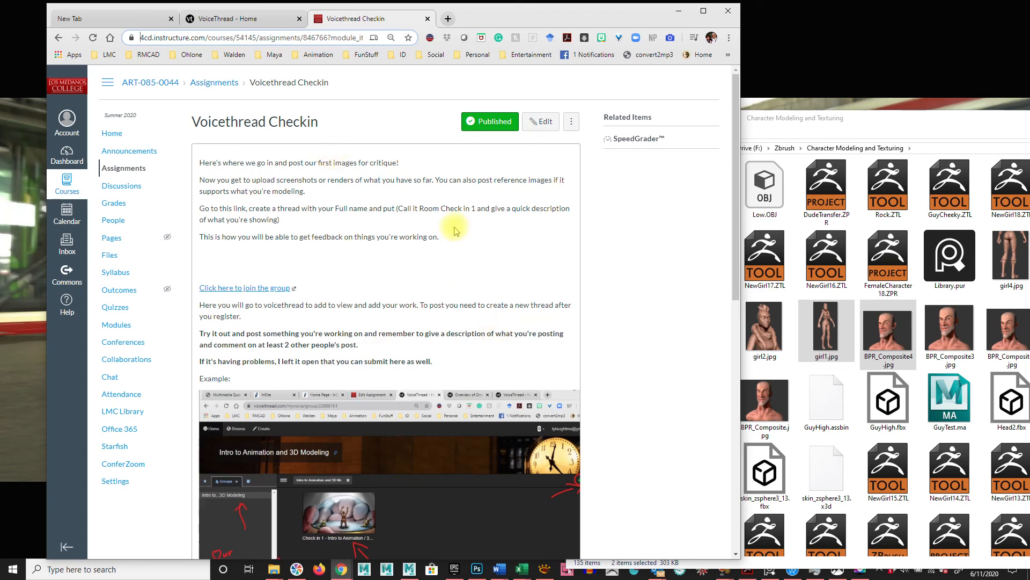
pyautogui.scroll(-5, 456, 236)
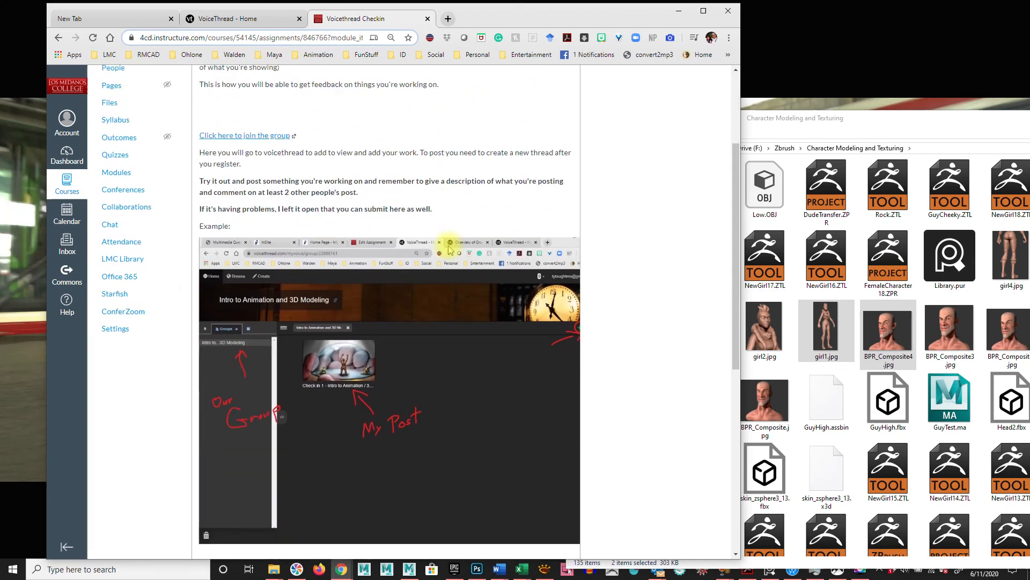
pyautogui.scroll(-5, 634, 430)
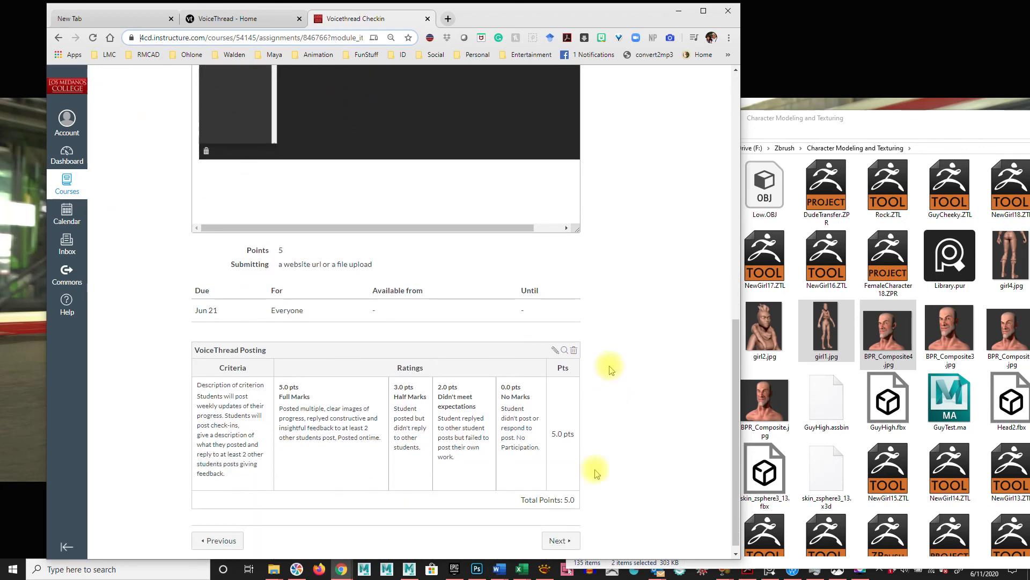
pyautogui.scroll(-1, 610, 369)
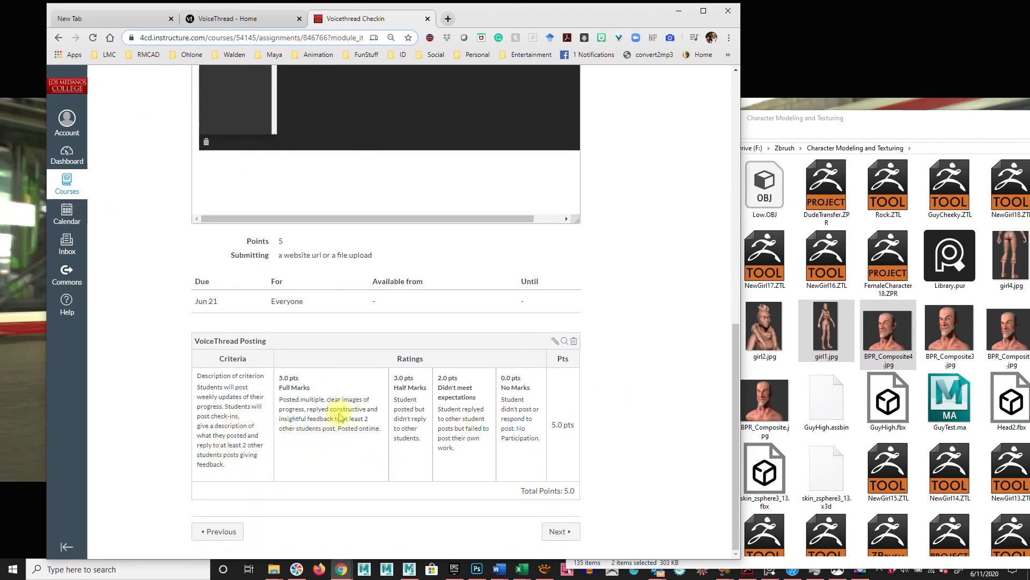
pyautogui.click(636, 435)
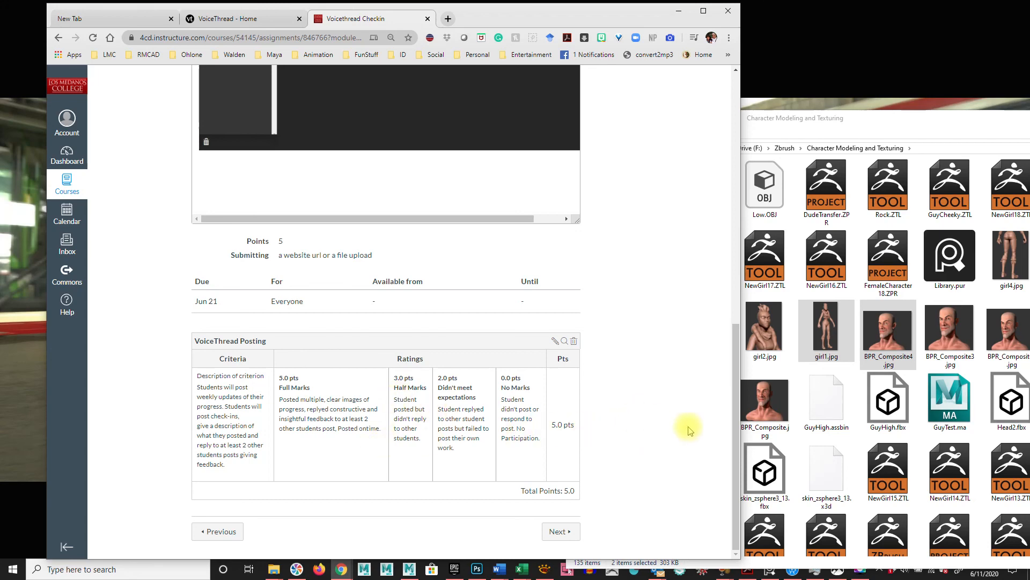
pyautogui.scroll(10, 690, 430)
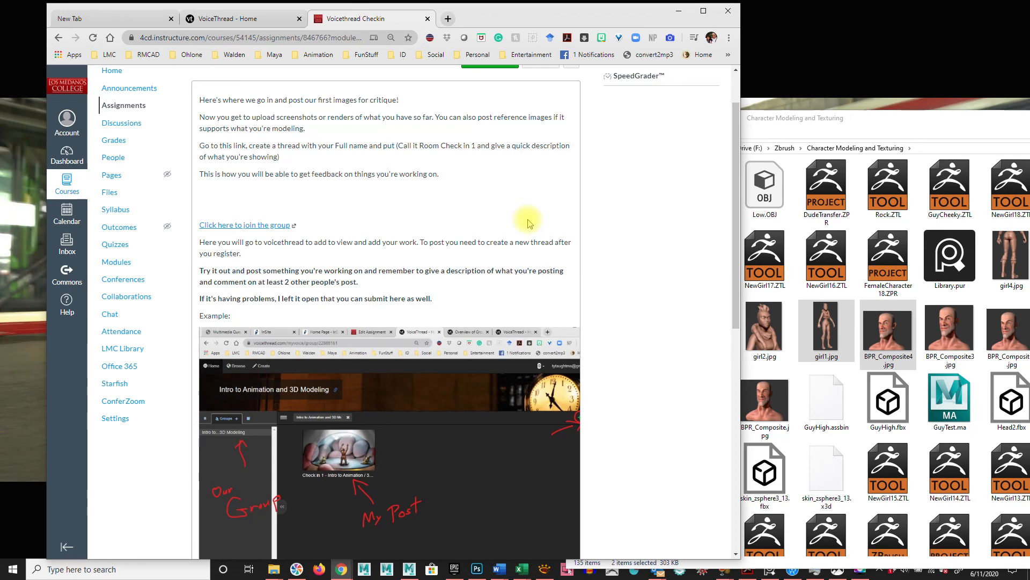
pyautogui.scroll(2, 550, 206)
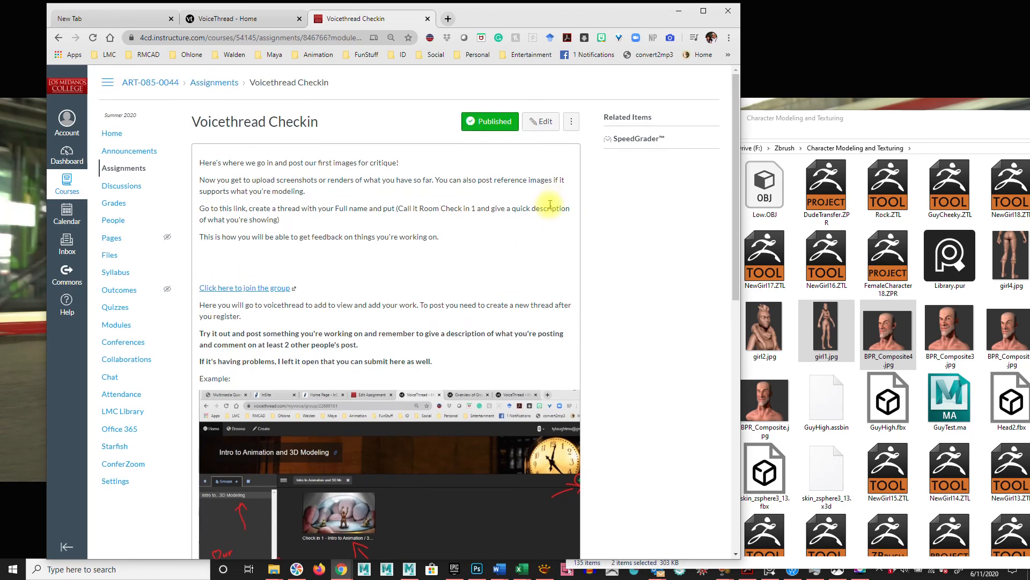